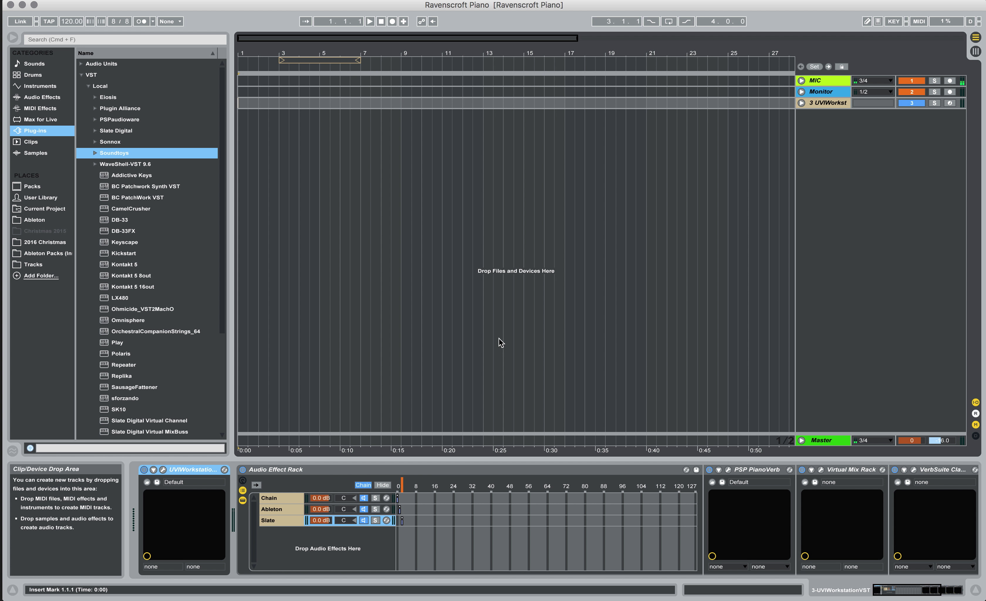
Step: Add UVIWorkstationVST on a new track and load the Ravenscroft 275 program from the Ravenscroft275 soundbank
{"action": "scroll", "coordinate": [137, 366], "scroll_direction": "down", "scroll_amount": 5}
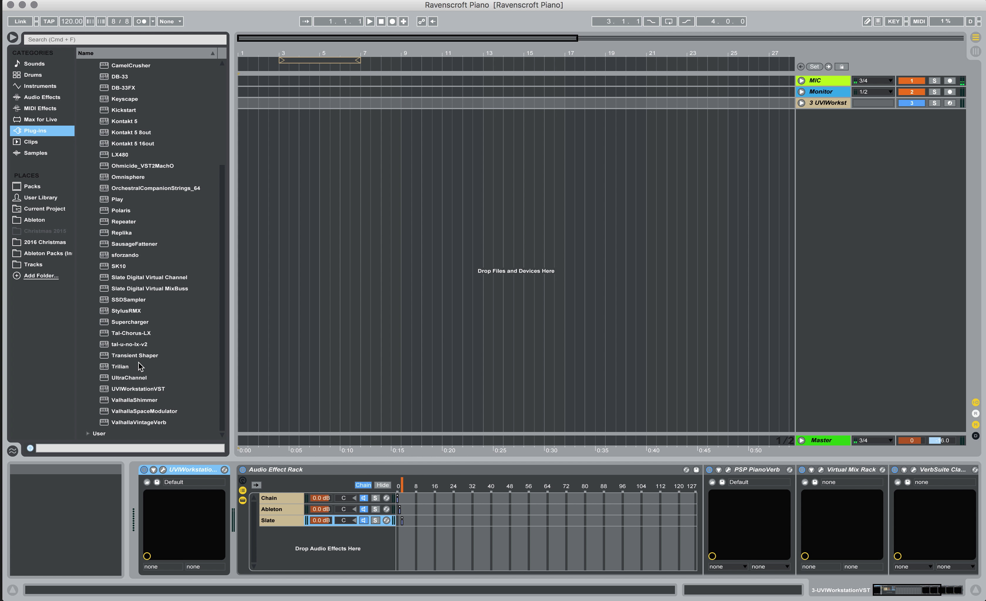
{"action": "left_click_drag", "start_coordinate": [134, 387], "coordinate": [335, 368]}
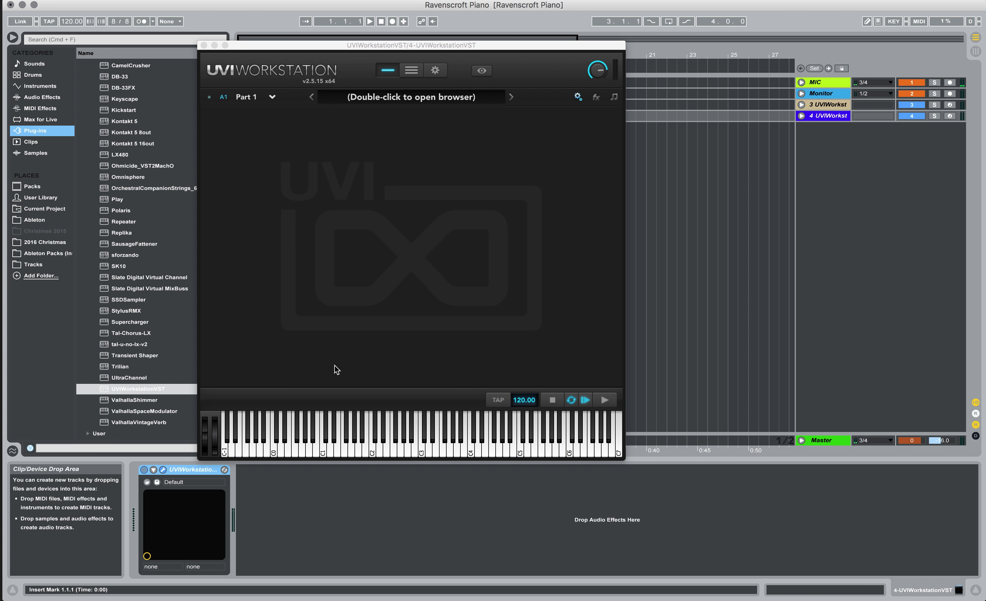
{"action": "left_click", "coordinate": [472, 97]}
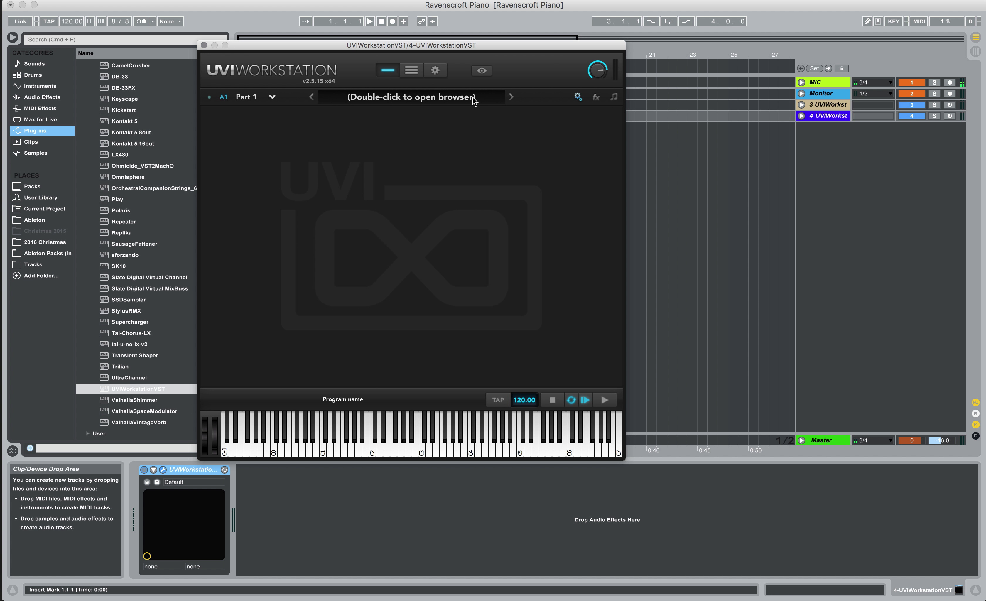
{"action": "double_click", "coordinate": [473, 98]}
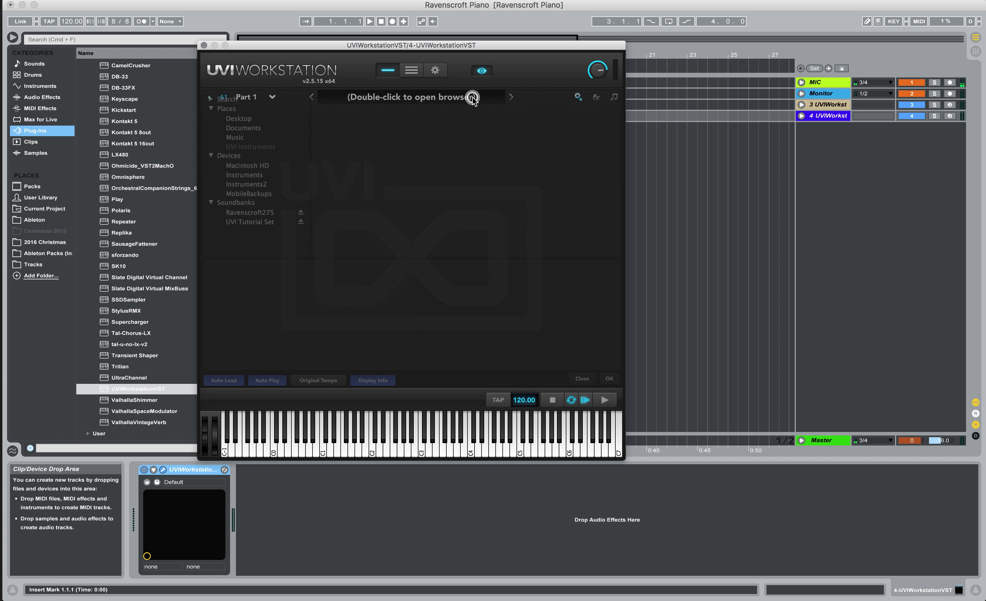
{"action": "left_click", "coordinate": [267, 212]}
{"action": "left_click", "coordinate": [358, 101]}
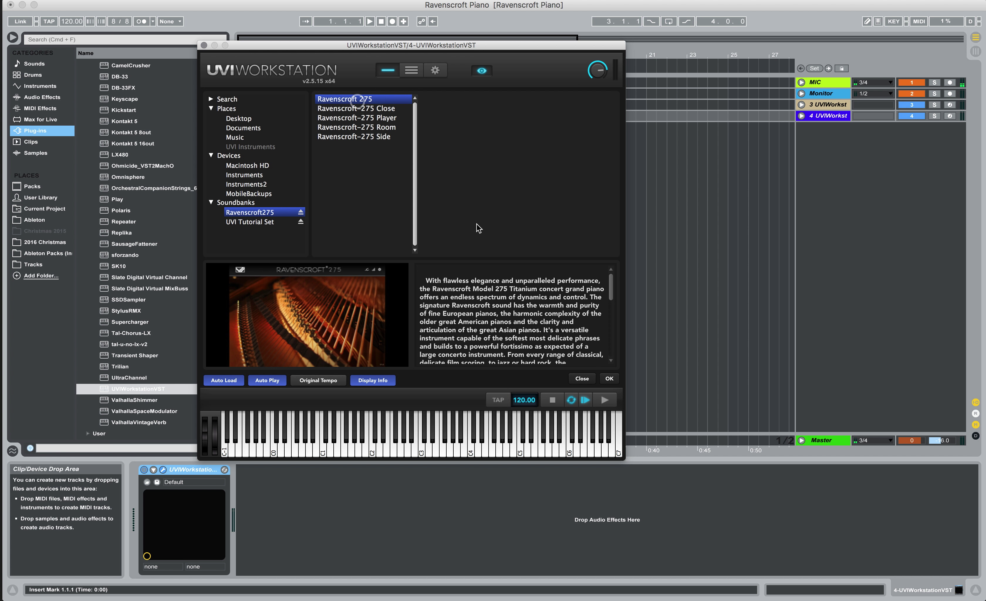
{"action": "left_click", "coordinate": [613, 379]}
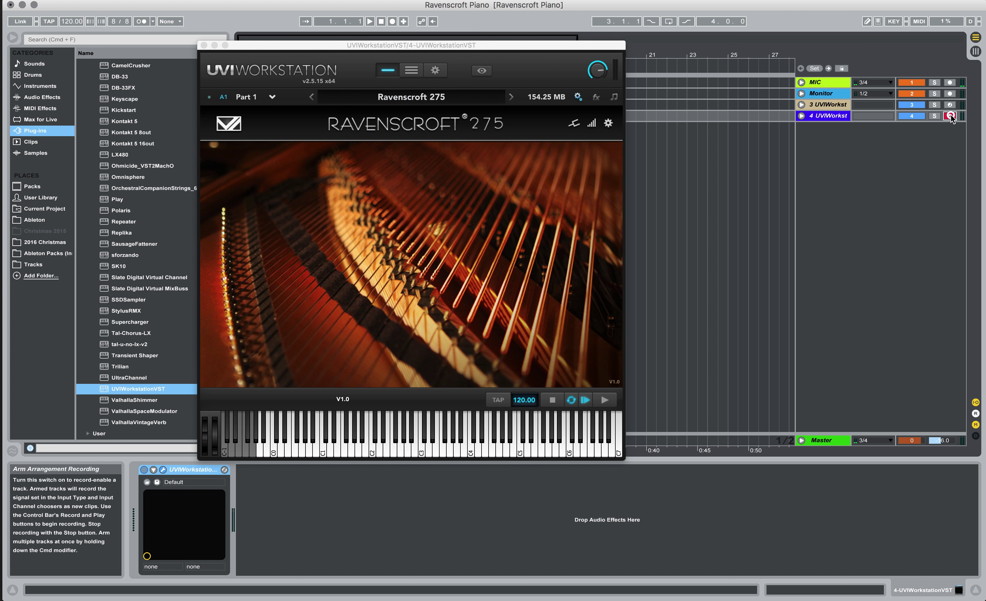
Step: Set the volume of the new fourth UVIWorkstation track to -4 dB and fold the track back up
{"action": "left_click", "coordinate": [801, 115]}
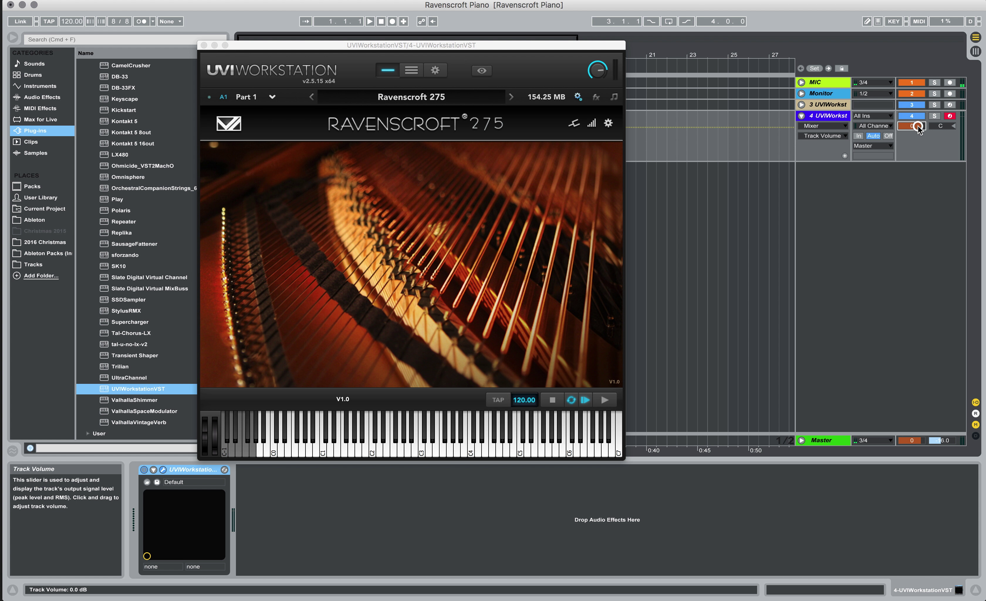
{"action": "left_click", "coordinate": [918, 126]}
{"action": "type", "text": "-4"}
{"action": "key", "text": "Return"}
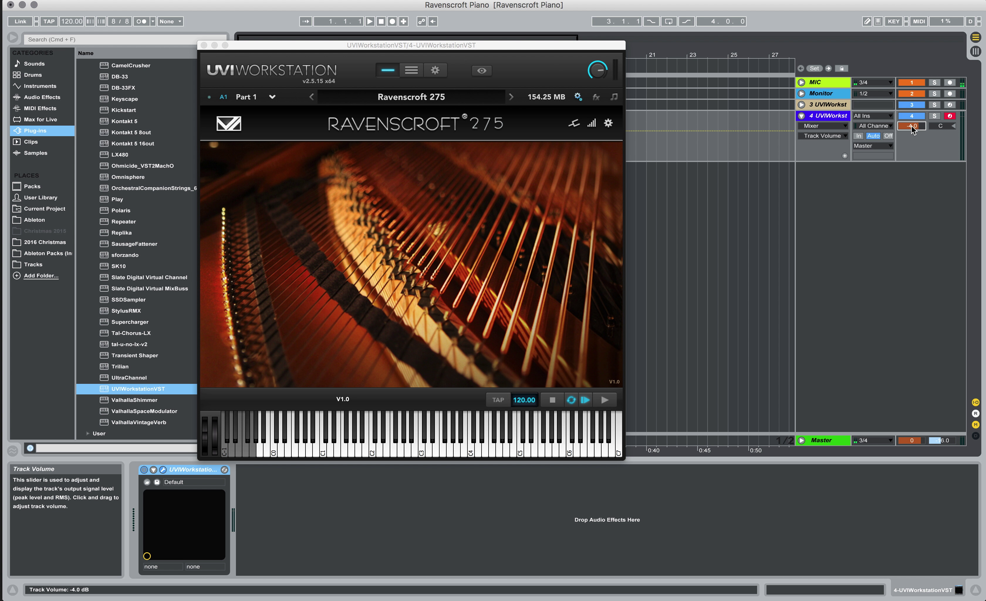
{"action": "left_click", "coordinate": [801, 116]}
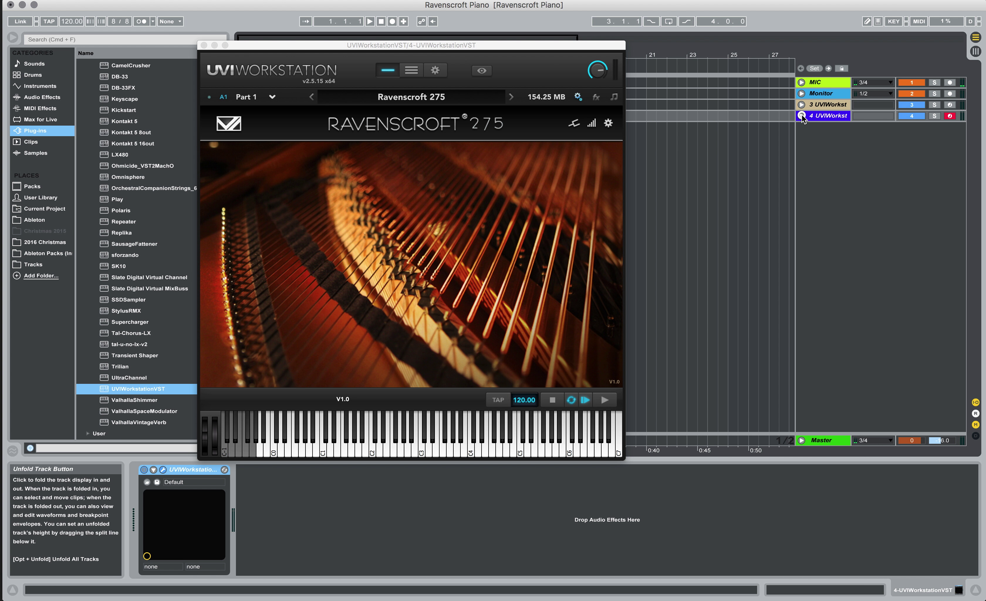
Step: Bend the Ravenscroft 275 velocity map slightly downward so that output velocities fall below the input velocities
{"action": "left_click", "coordinate": [592, 125]}
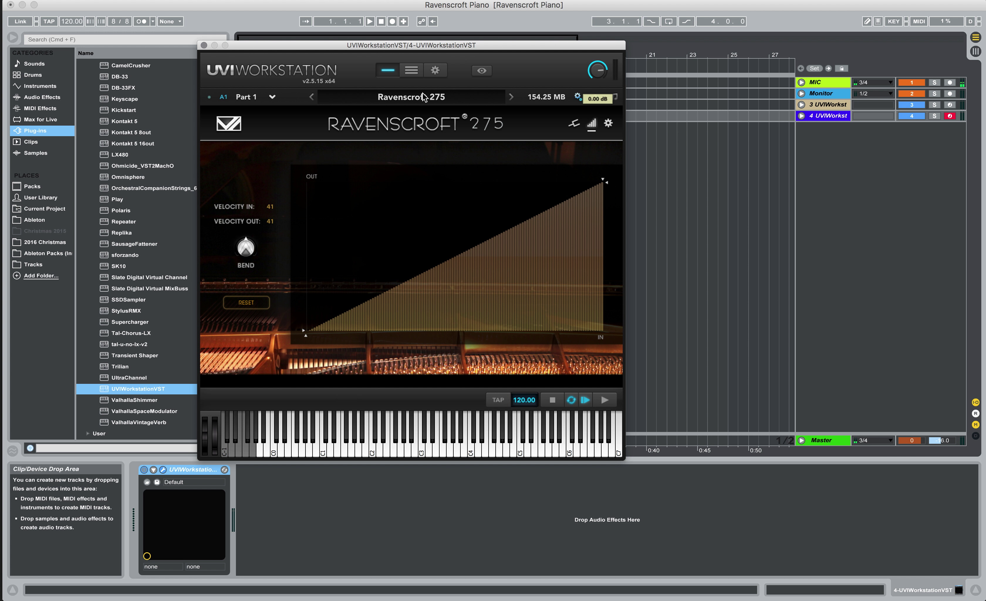
{"action": "left_click_drag", "start_coordinate": [247, 248], "coordinate": [246, 251]}
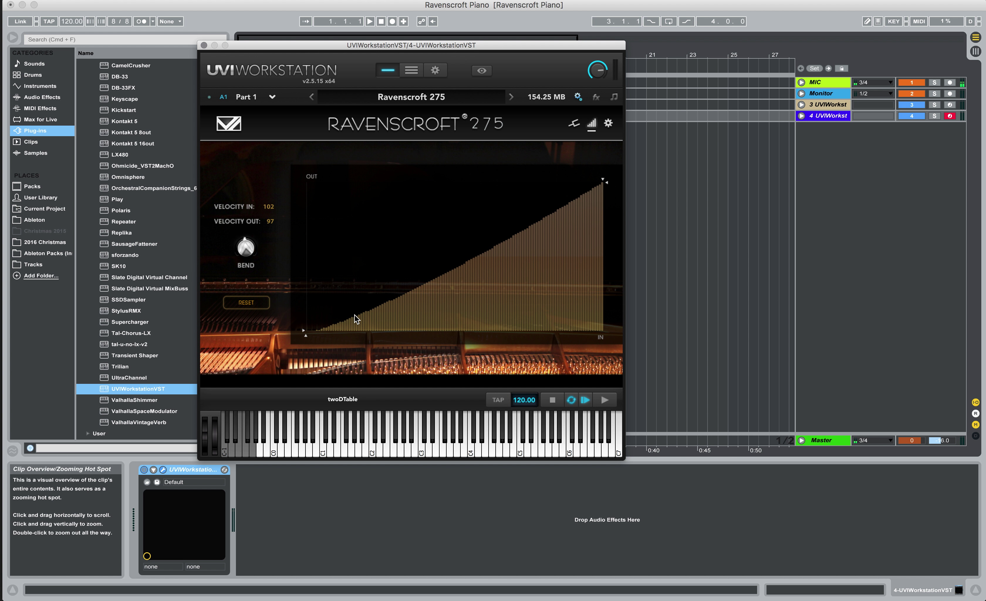
{"action": "left_click_drag", "start_coordinate": [246, 248], "coordinate": [246, 248]}
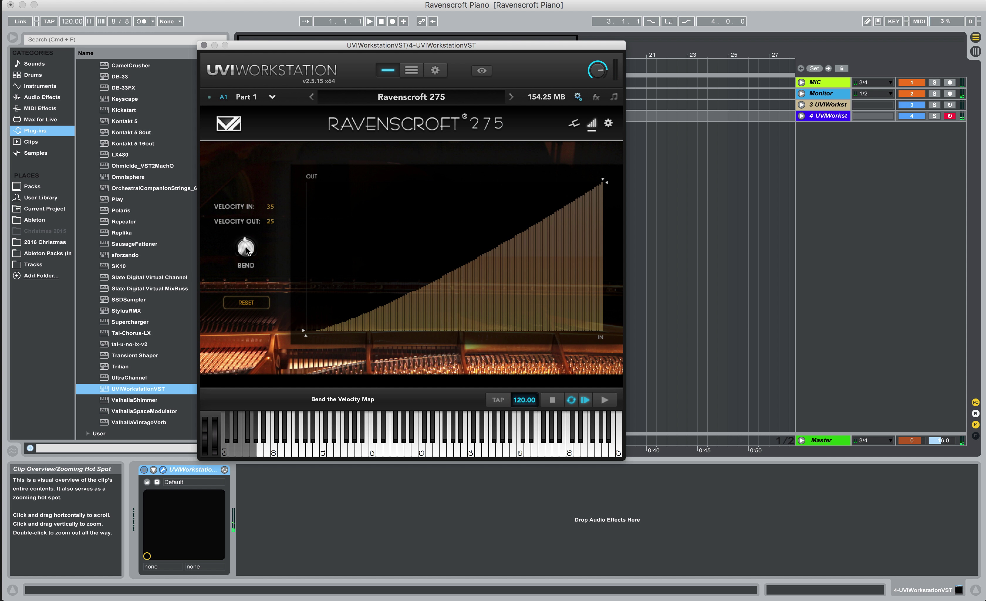
Step: Set the Ravenscroft 275 Key Noise to -1.7 dB and adjust its Pedal Noise, finishing with the instrument window closed
{"action": "left_click", "coordinate": [609, 125]}
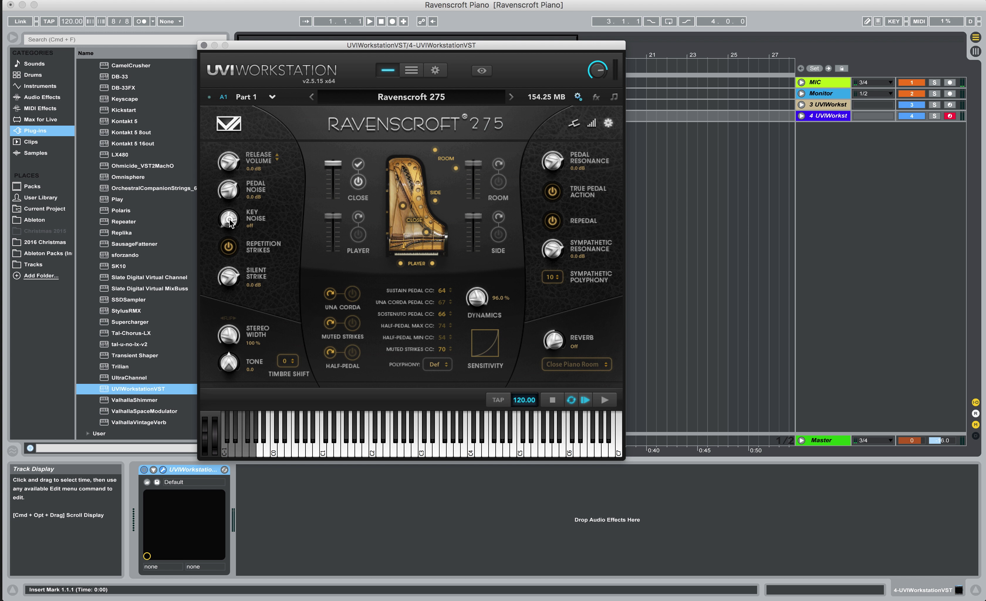
{"action": "left_click_drag", "start_coordinate": [229, 222], "coordinate": [225, 196]}
{"action": "left_click_drag", "start_coordinate": [221, 127], "coordinate": [220, 123]}
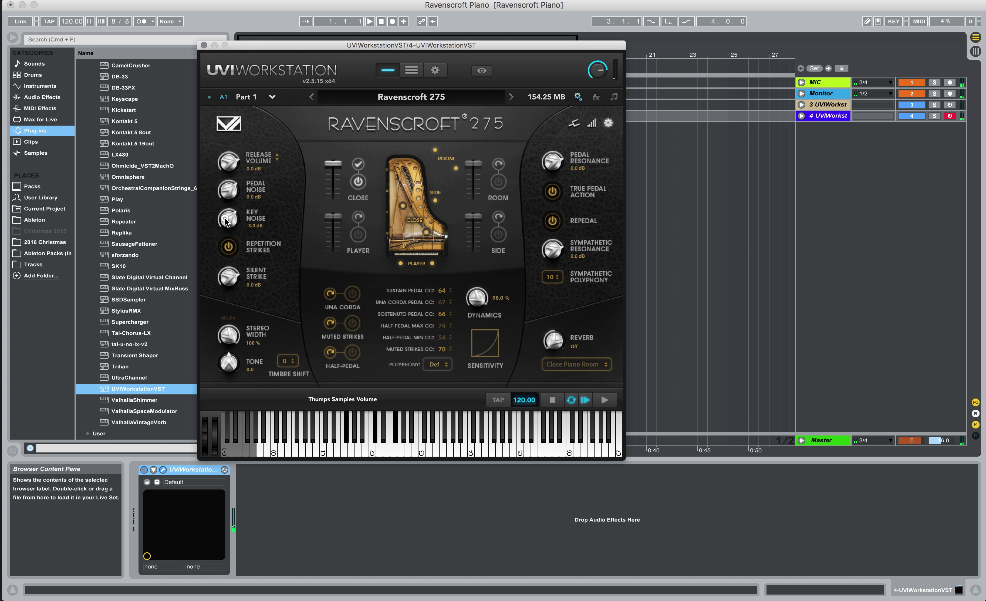
{"action": "left_click_drag", "start_coordinate": [226, 220], "coordinate": [227, 214]}
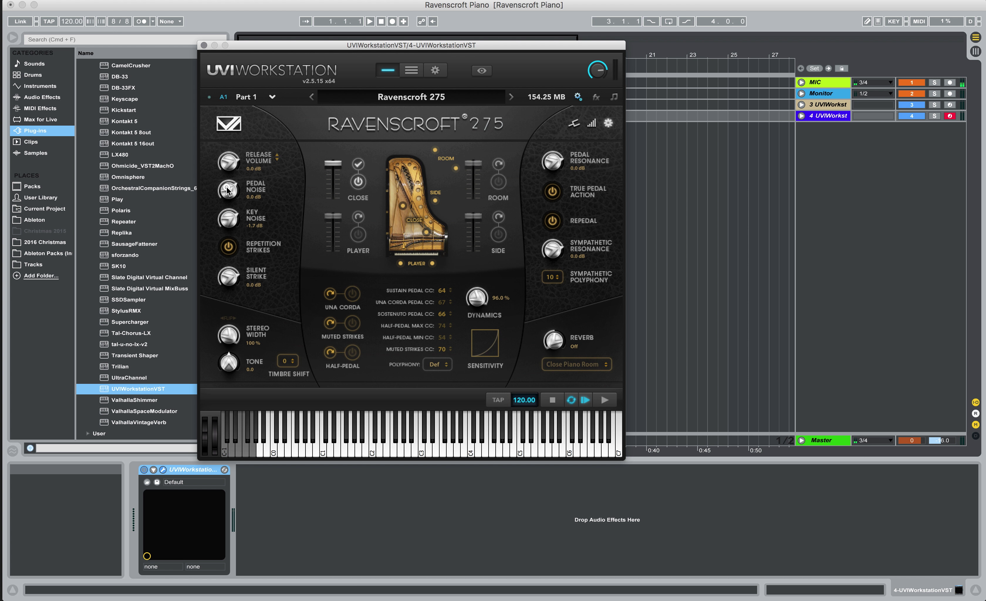
{"action": "scroll", "coordinate": [227, 190], "scroll_direction": "up", "scroll_amount": 1}
{"action": "left_click_drag", "start_coordinate": [227, 190], "coordinate": [205, 196]}
{"action": "left_click", "coordinate": [204, 45]}
Step: Add PSP PianoVerb after the piano instrument and deactivate and reactivate it to compare the sound
{"action": "scroll", "coordinate": [149, 113], "scroll_direction": "up", "scroll_amount": 5}
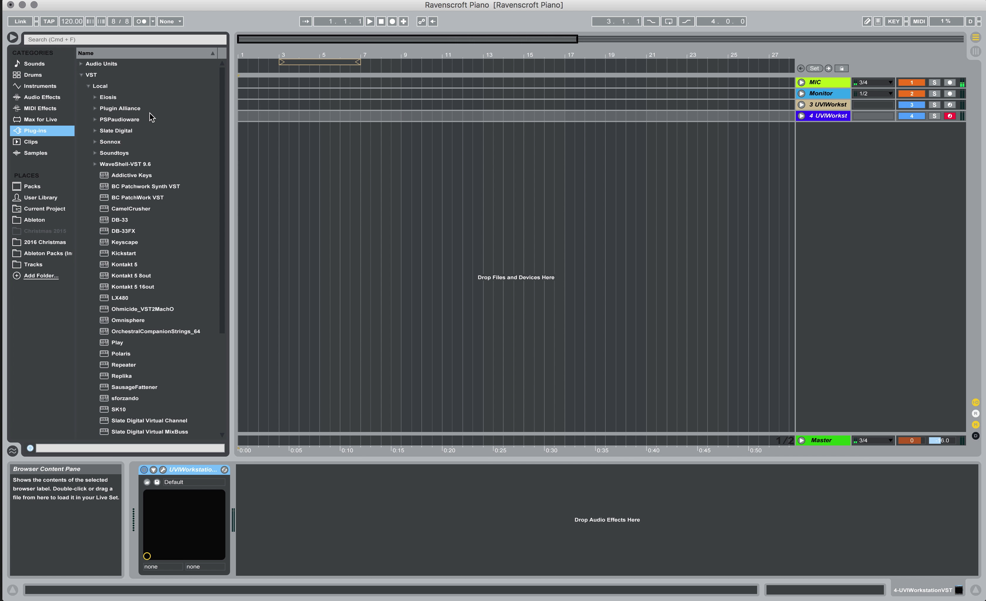
{"action": "left_click", "coordinate": [128, 118]}
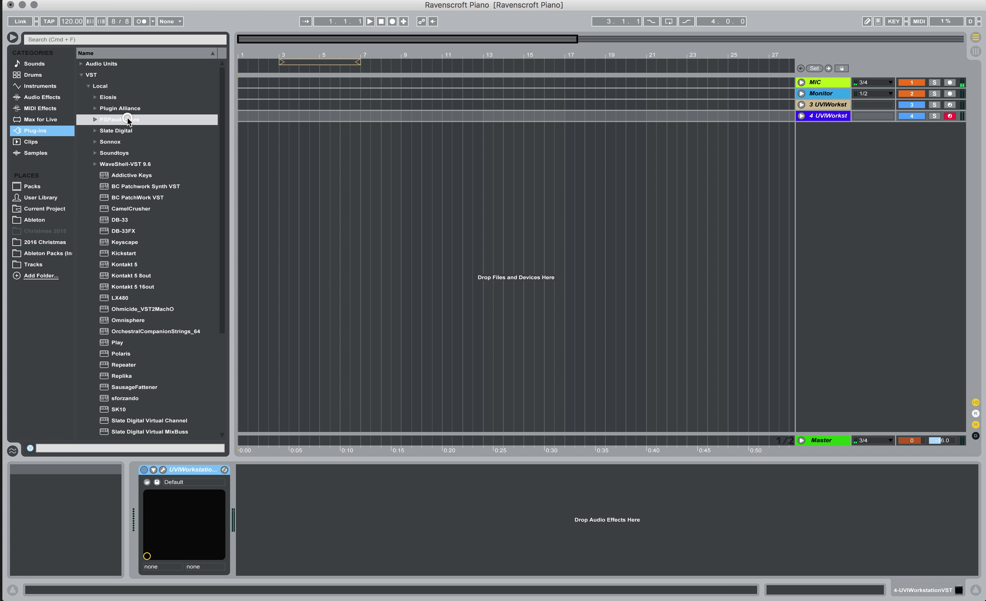
{"action": "left_click", "coordinate": [127, 118]}
{"action": "left_click", "coordinate": [155, 187]}
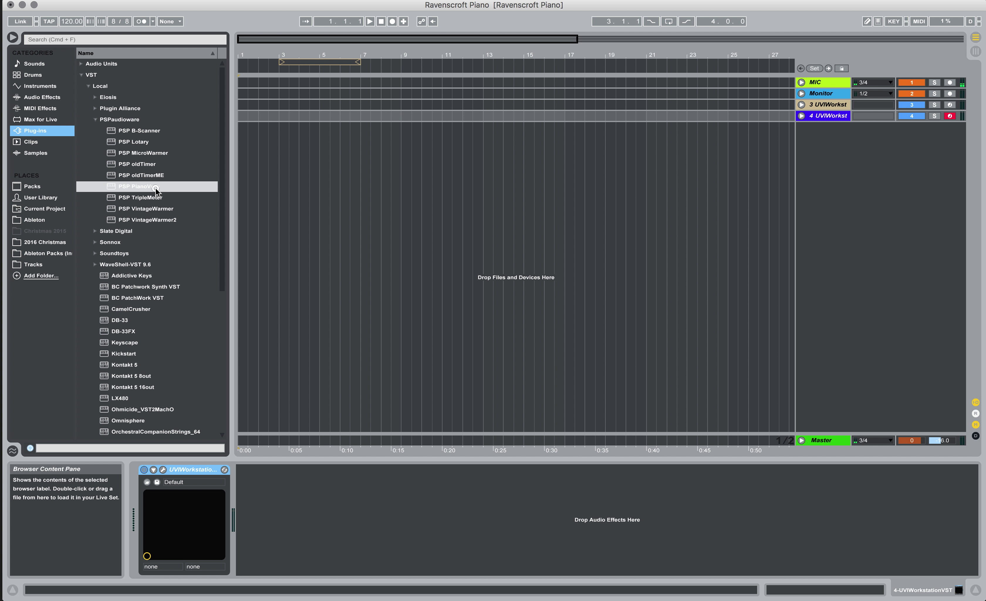
{"action": "left_click_drag", "start_coordinate": [156, 187], "coordinate": [272, 545]}
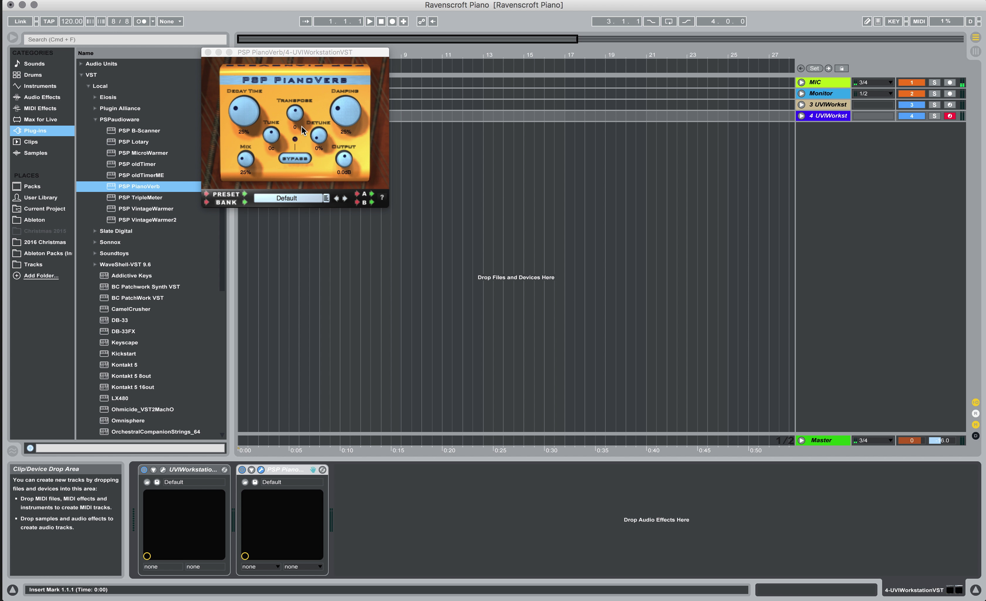
{"action": "left_click", "coordinate": [240, 470]}
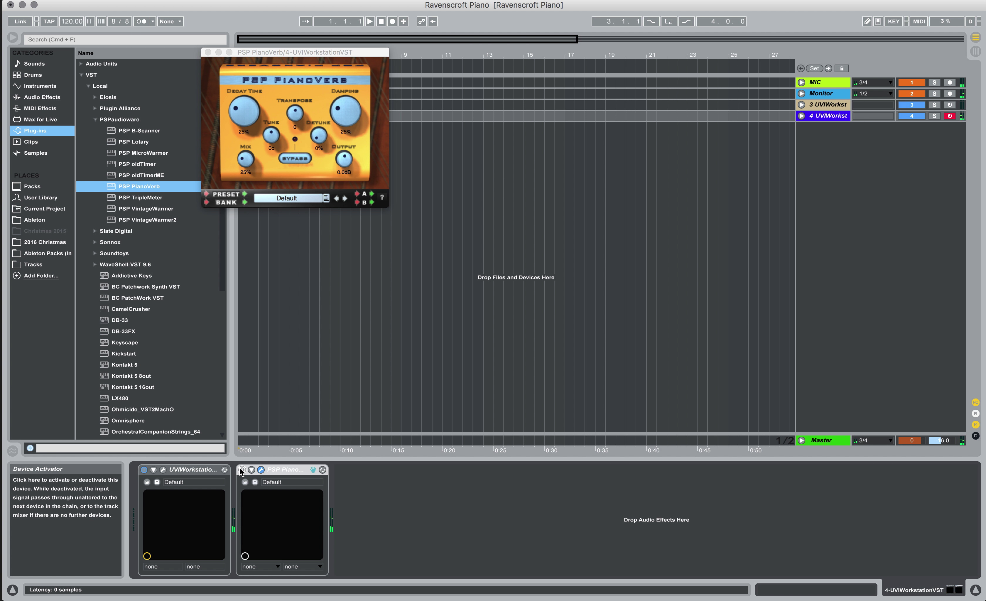
{"action": "left_click", "coordinate": [241, 470]}
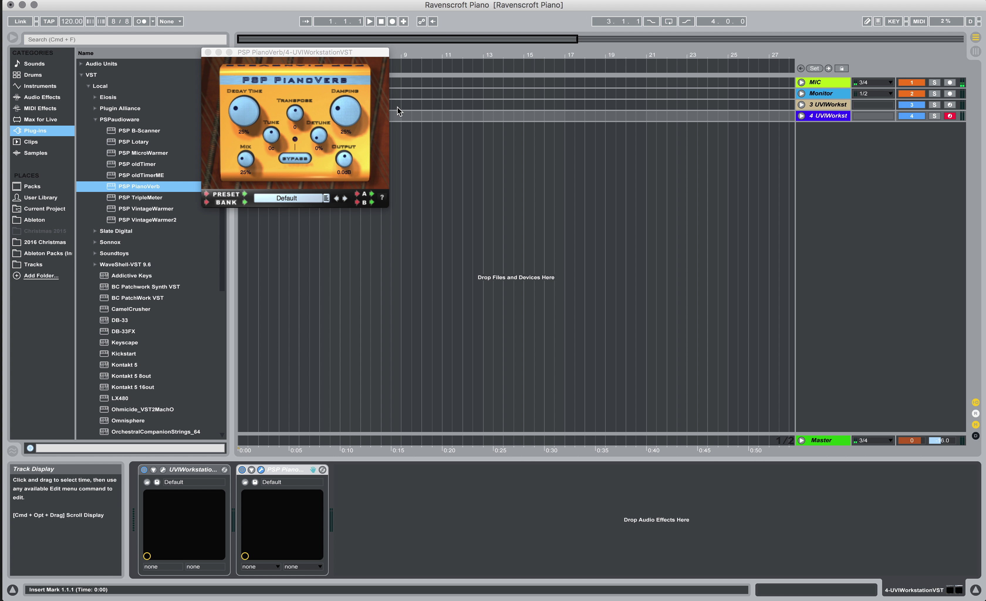
Step: Set PSP PianoVerb to 54% Damping, 9% Detune and 18% Mix, and close its window
{"action": "left_click_drag", "start_coordinate": [346, 117], "coordinate": [344, 76]}
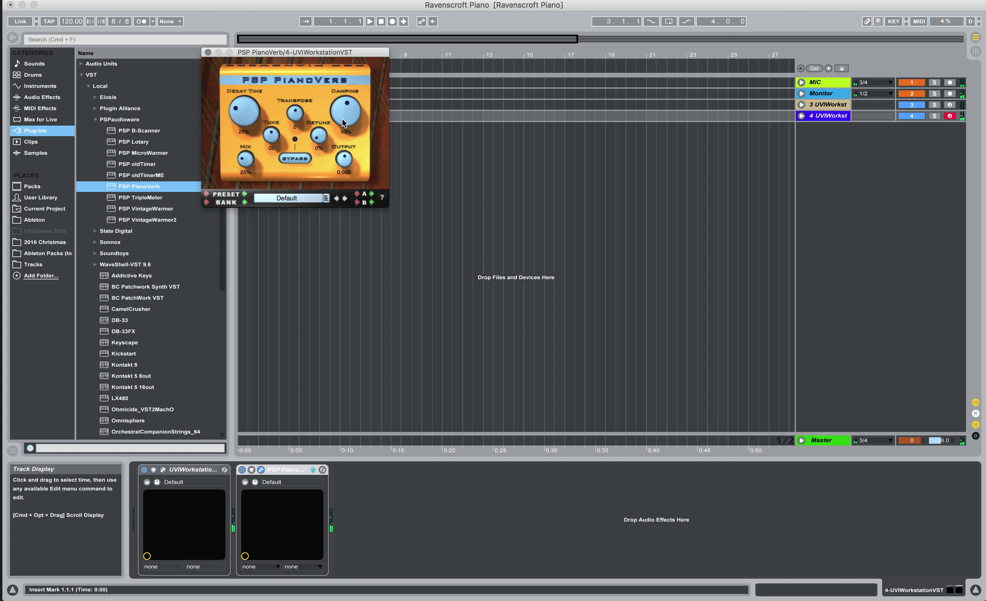
{"action": "scroll", "coordinate": [342, 119], "scroll_direction": "up", "scroll_amount": 1}
{"action": "left_click_drag", "start_coordinate": [320, 136], "coordinate": [320, 124]}
{"action": "left_click_drag", "start_coordinate": [250, 159], "coordinate": [245, 163]}
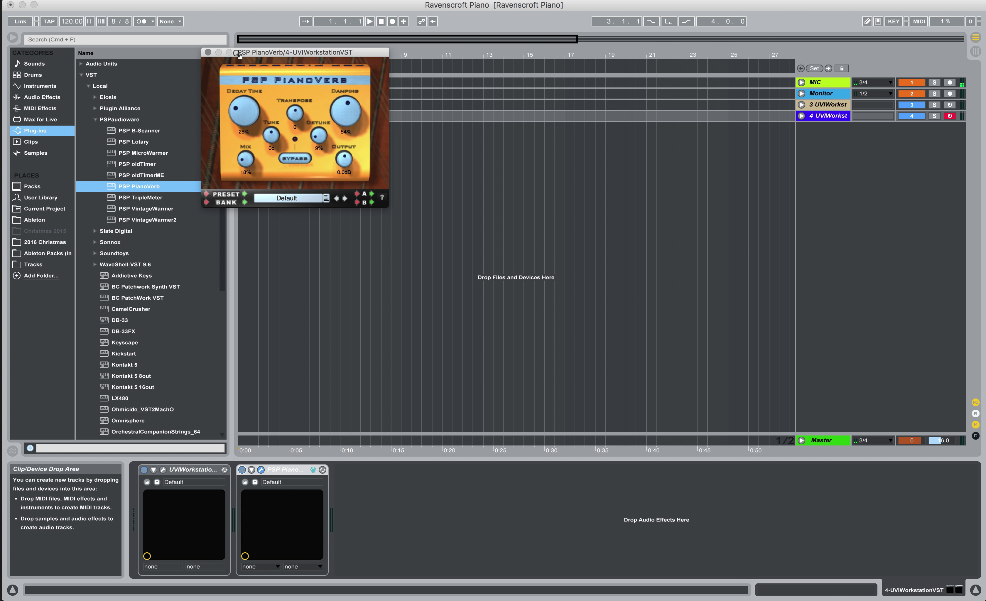
{"action": "left_click", "coordinate": [209, 52]}
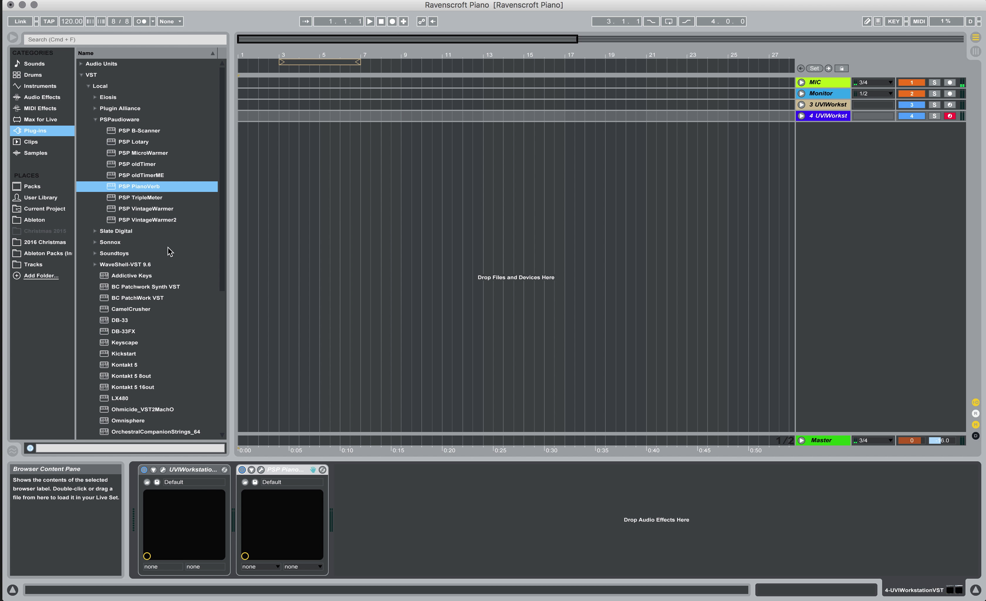
Step: Add Slate Digital's Virtual Mix Rack after PSP PianoVerb in the piano track's device chain
{"action": "left_click", "coordinate": [137, 230]}
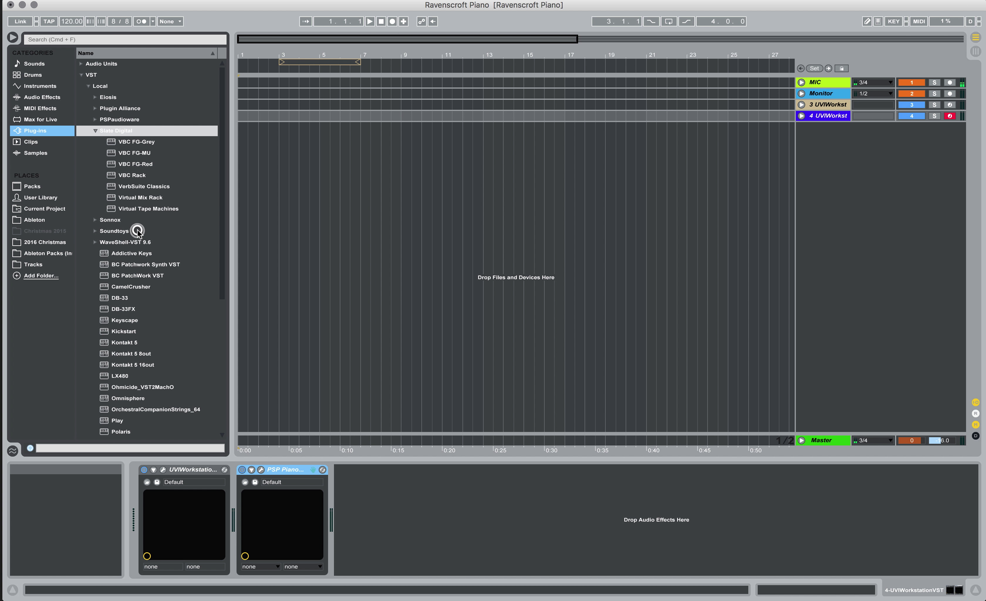
{"action": "left_click", "coordinate": [156, 199]}
{"action": "double_click", "coordinate": [135, 197]}
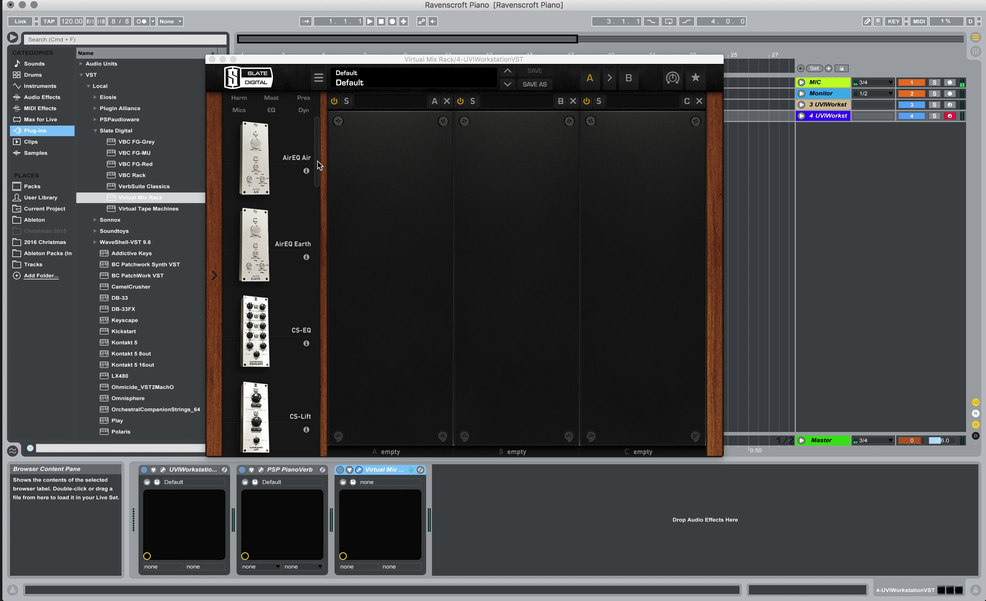
Step: Load the FG-73 module into slot A of the rack and raise its Virtual Drive to about 30 dB
{"action": "left_click_drag", "start_coordinate": [317, 161], "coordinate": [389, 292]}
{"action": "scroll", "coordinate": [299, 288], "scroll_direction": "up", "scroll_amount": 3}
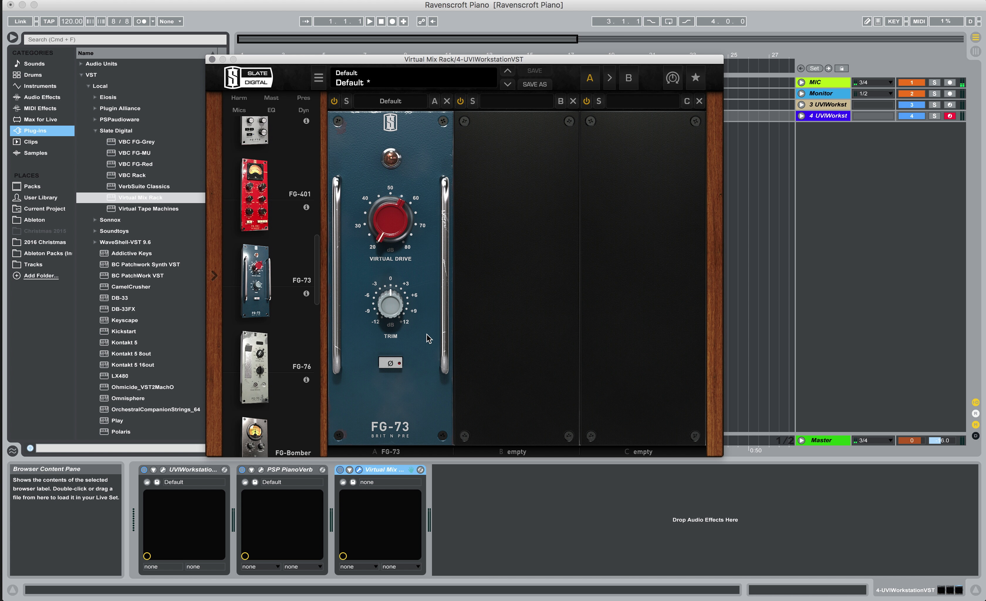
{"action": "mouse_move", "coordinate": [380, 220]}
{"action": "left_click_drag", "start_coordinate": [380, 220], "coordinate": [375, 193]}
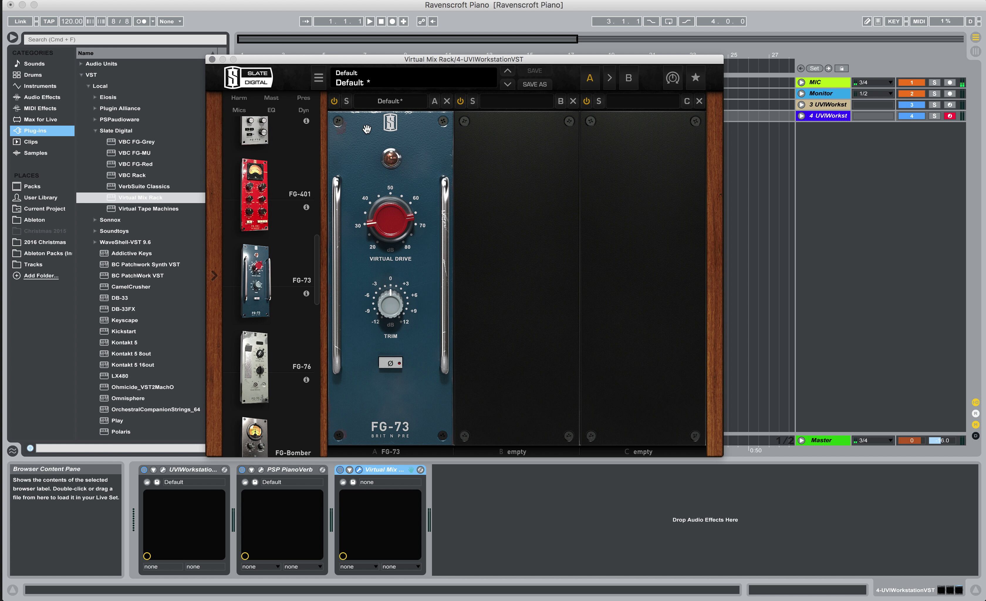
{"action": "left_click", "coordinate": [336, 105]}
{"action": "left_click", "coordinate": [334, 101]}
Step: Load the VCC Channel module into slot B of the rack and raise its Drive to about 12
{"action": "left_click_drag", "start_coordinate": [317, 276], "coordinate": [308, 413]}
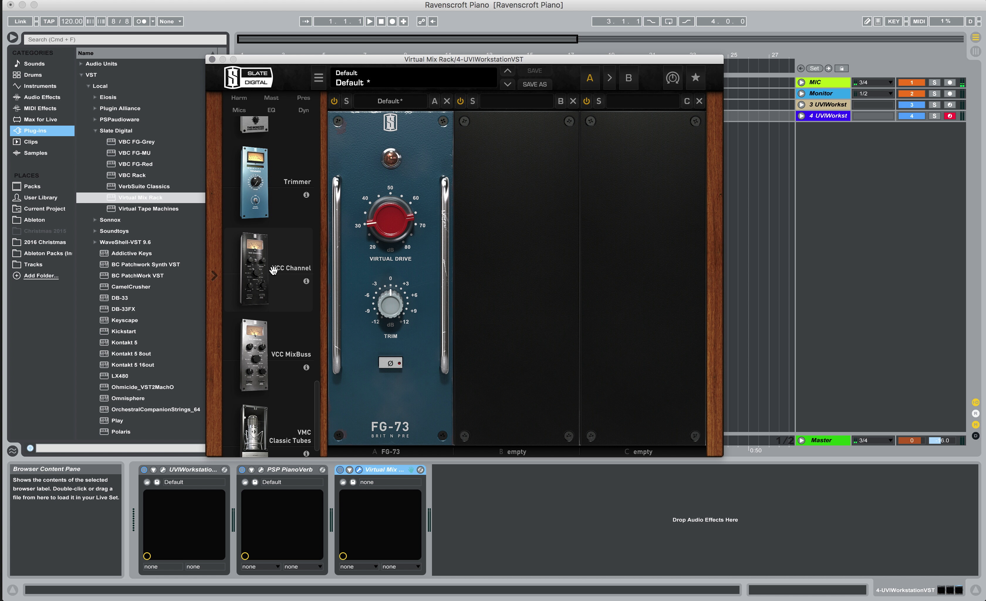
{"action": "left_click_drag", "start_coordinate": [274, 270], "coordinate": [502, 292]}
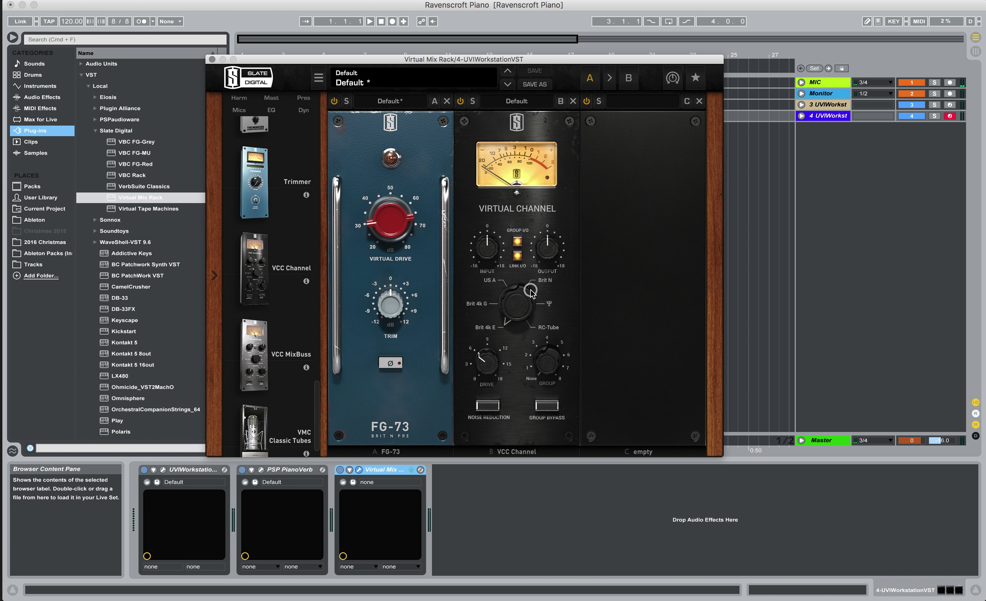
{"action": "left_click_drag", "start_coordinate": [481, 349], "coordinate": [480, 312]}
Step: Compare the piano sound with Virtual Mix Rack deactivated and reactivated
{"action": "left_click", "coordinate": [282, 471]}
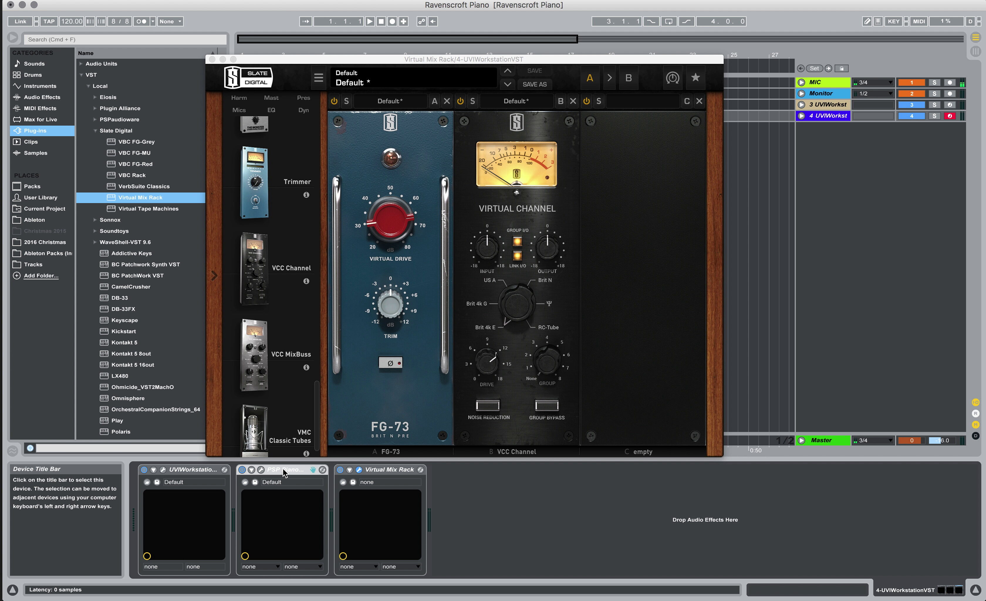
{"action": "left_click", "coordinate": [379, 470]}
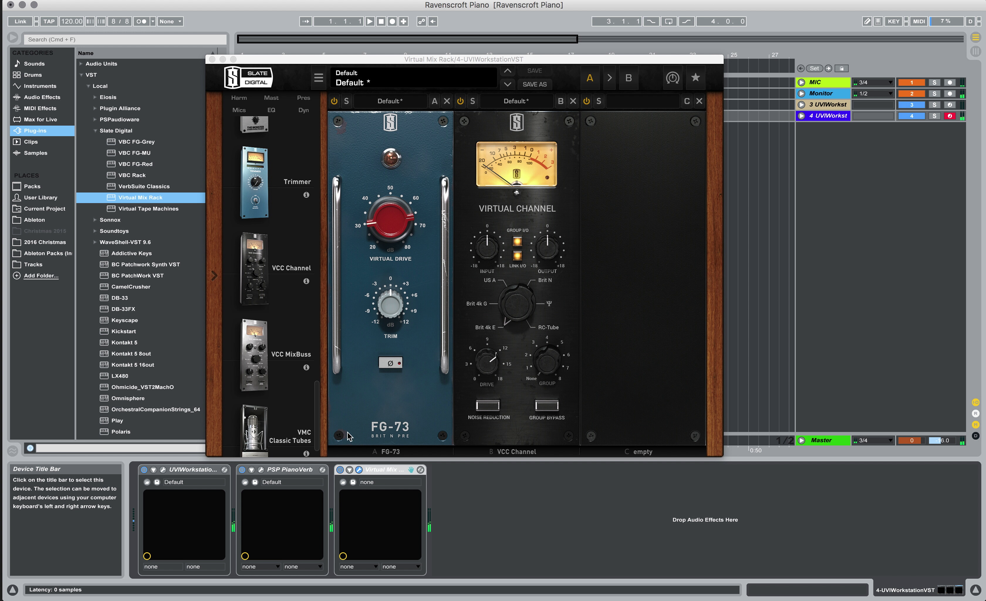
{"action": "left_click", "coordinate": [340, 470]}
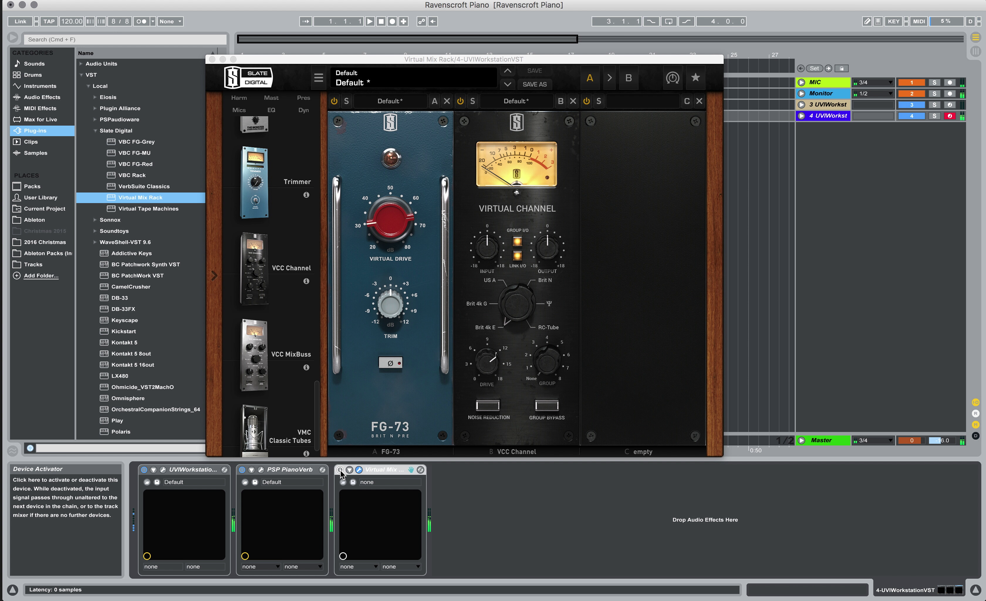
{"action": "left_click", "coordinate": [340, 470]}
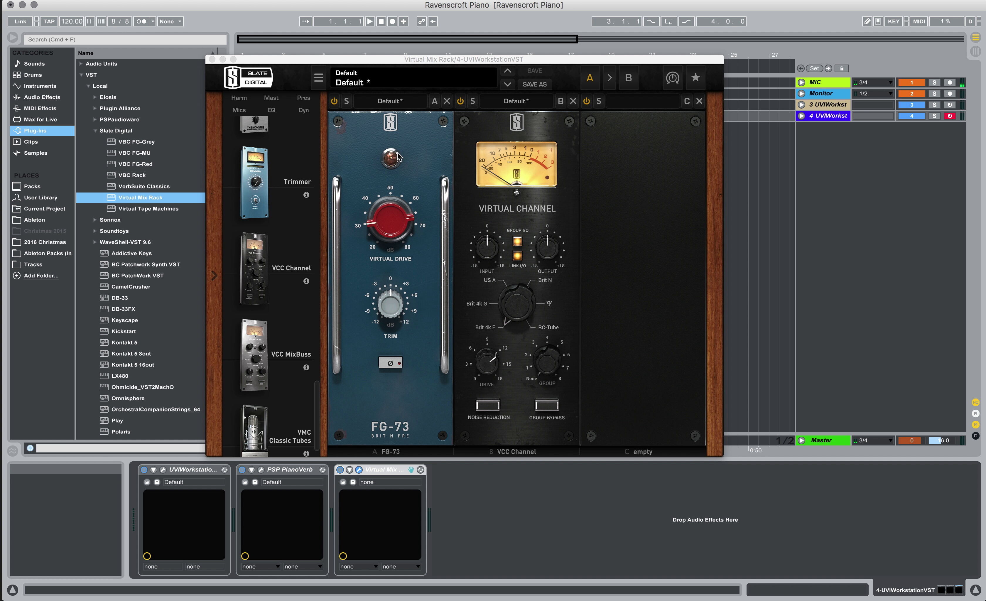
Step: Load the Trimmer module into slot C of the rack and insert the FG-N EQ between the VCC Channel and the Trimmer
{"action": "left_click", "coordinate": [261, 187]}
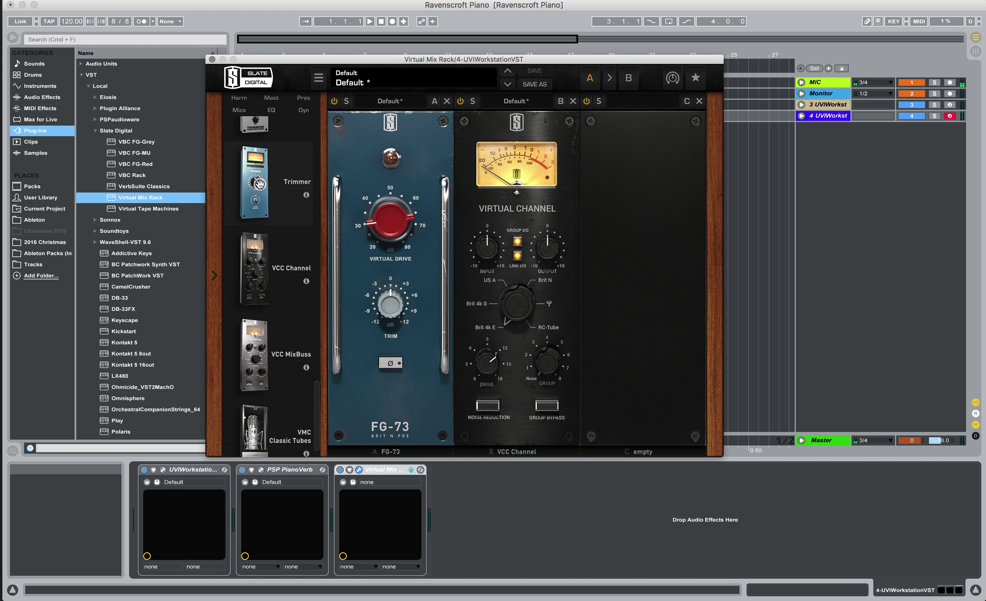
{"action": "left_click_drag", "start_coordinate": [264, 186], "coordinate": [613, 188]}
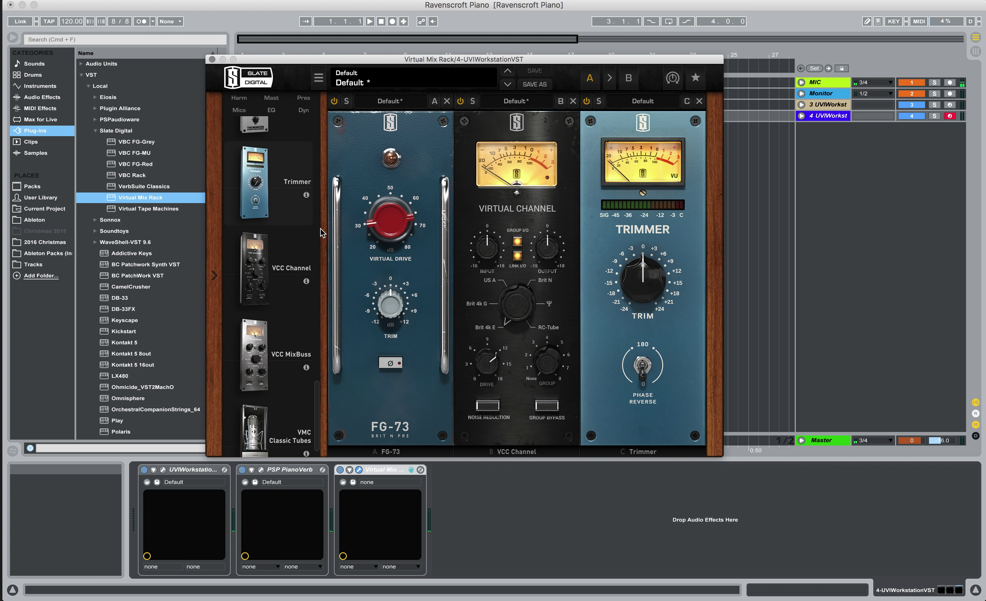
{"action": "scroll", "coordinate": [309, 252], "scroll_direction": "up", "scroll_amount": 4}
{"action": "scroll", "coordinate": [309, 255], "scroll_direction": "up", "scroll_amount": 5}
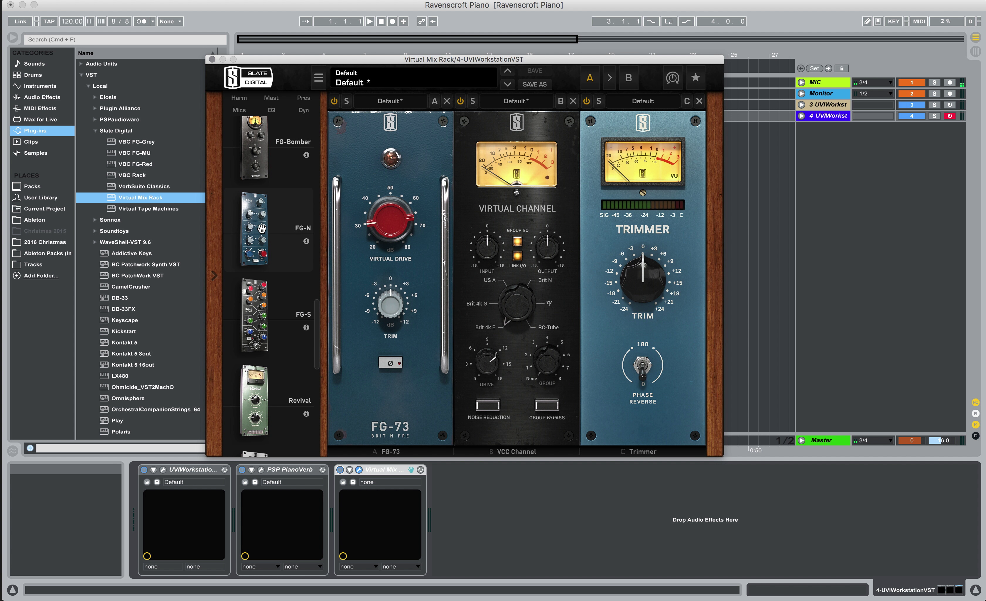
{"action": "left_click_drag", "start_coordinate": [261, 228], "coordinate": [621, 231]}
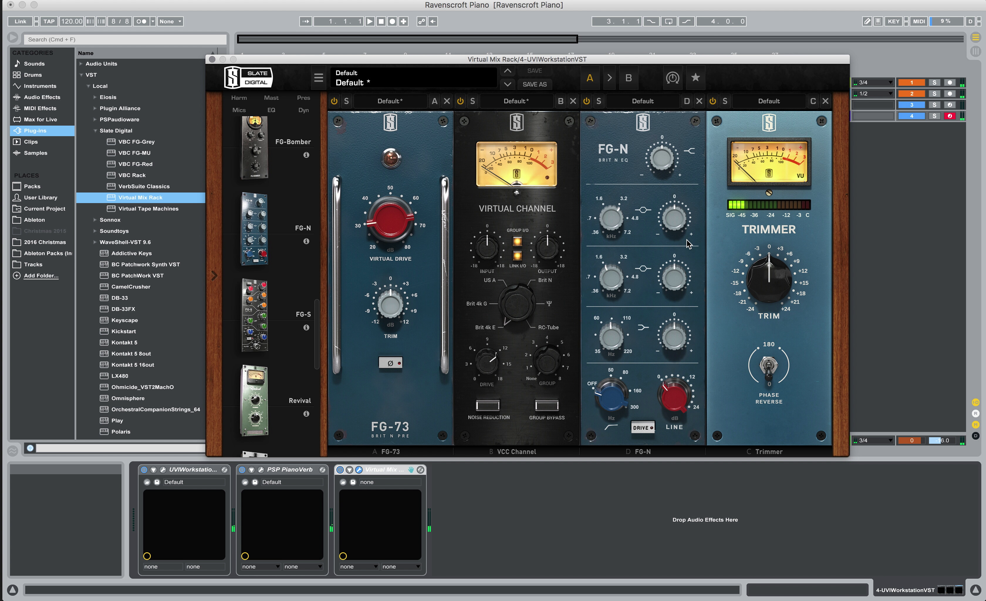
Step: Sweep the FG-N's low-mid band frequency, cut that band by 3.39 dB and compare it with the module bypassed
{"action": "left_click_drag", "start_coordinate": [662, 281], "coordinate": [671, 208]}
{"action": "left_click_drag", "start_coordinate": [612, 278], "coordinate": [593, 300]}
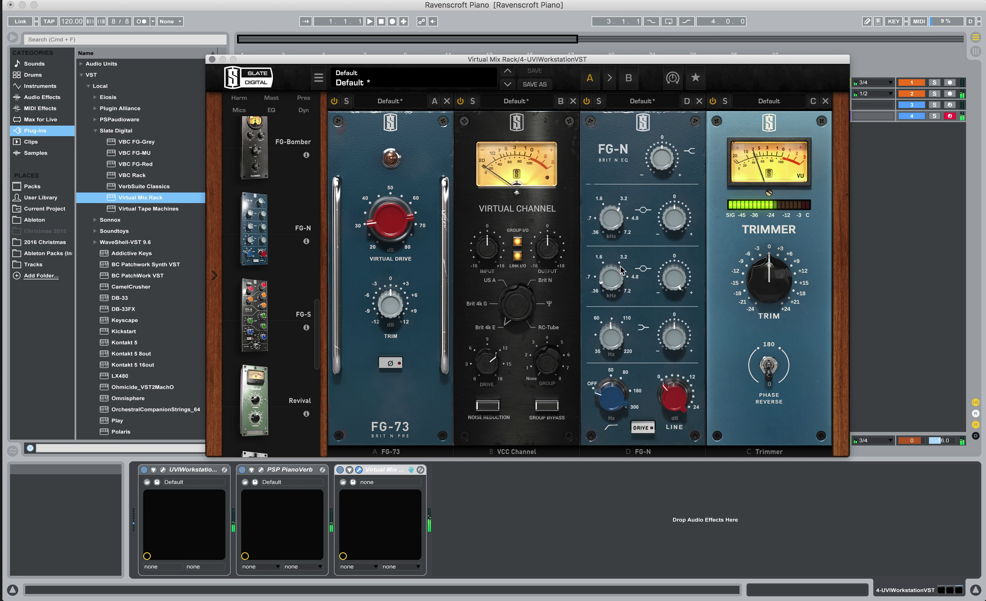
{"action": "left_click_drag", "start_coordinate": [610, 286], "coordinate": [601, 271]}
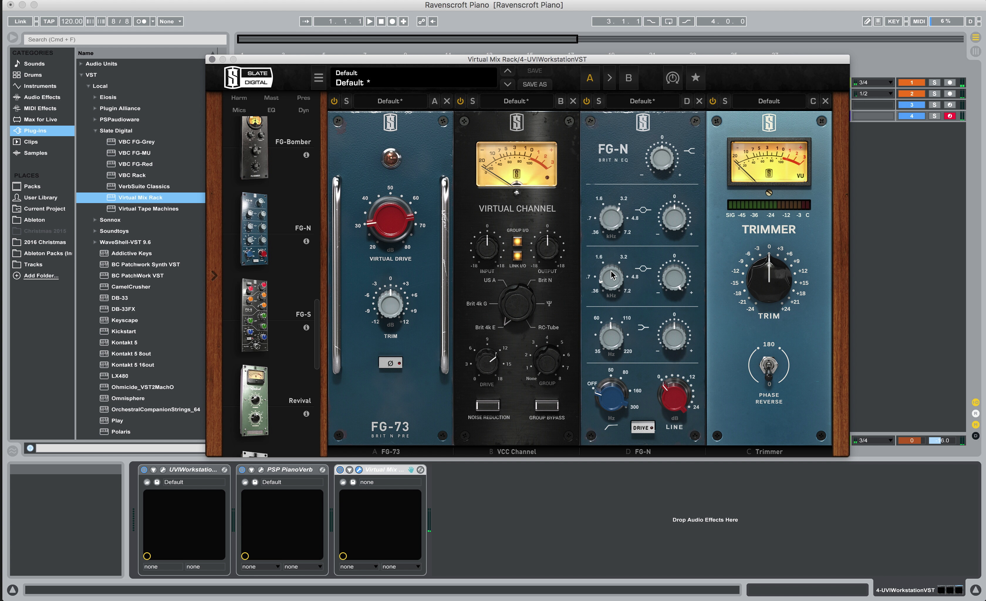
{"action": "double_click", "coordinate": [677, 276]}
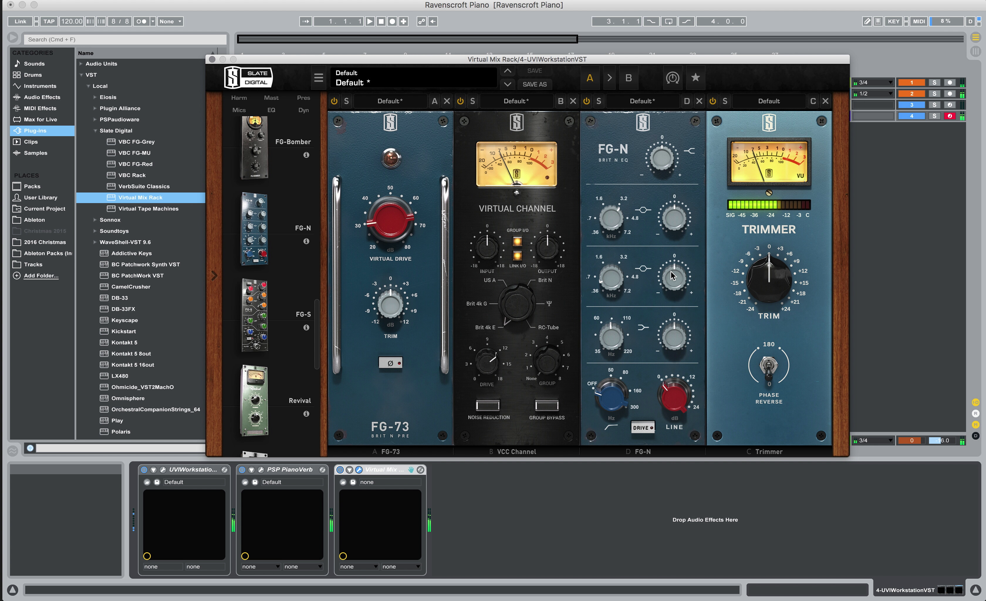
{"action": "left_click_drag", "start_coordinate": [672, 276], "coordinate": [665, 282]}
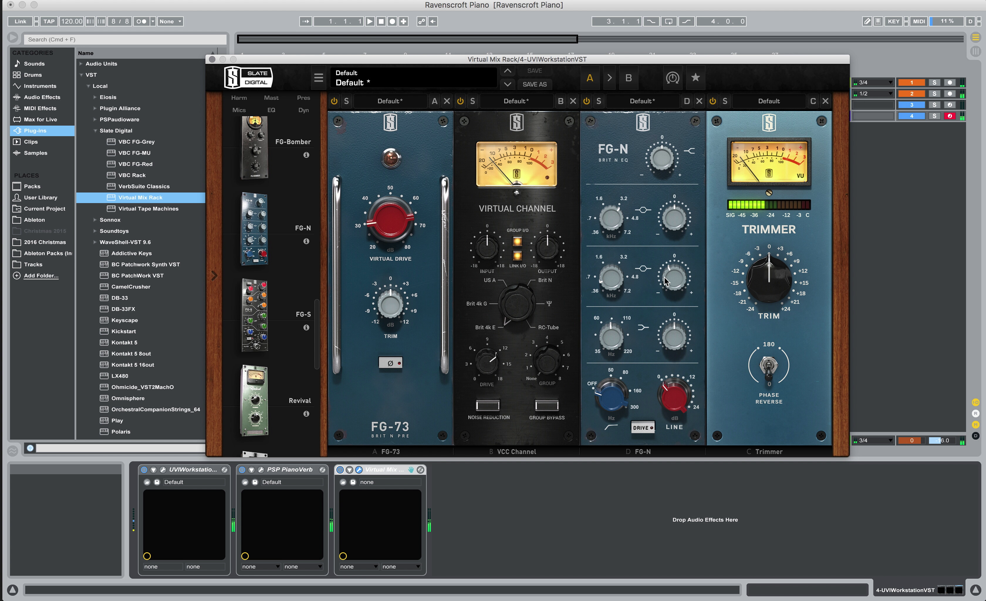
{"action": "mouse_move", "coordinate": [665, 279]}
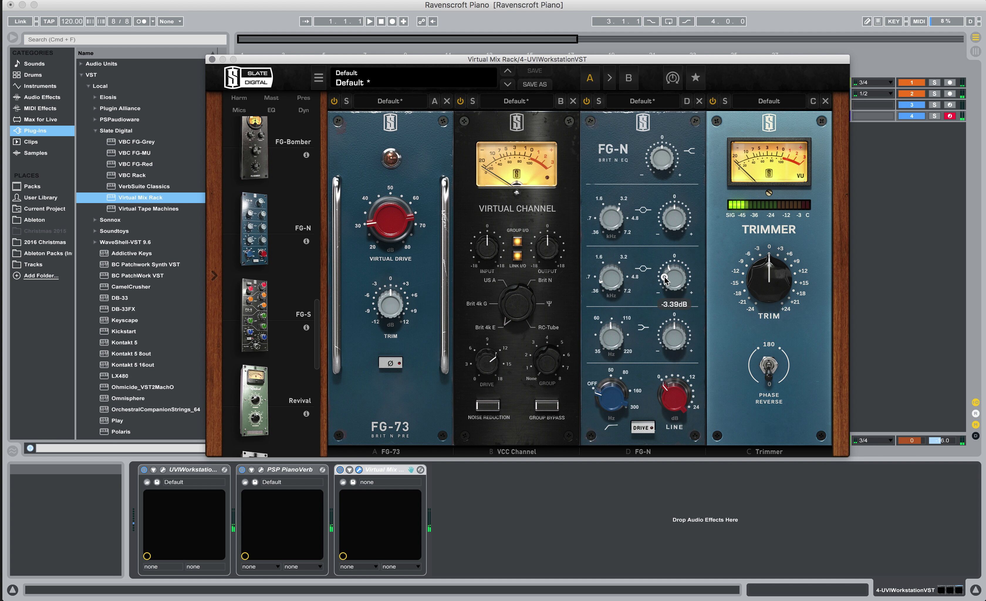
{"action": "left_click", "coordinate": [587, 102]}
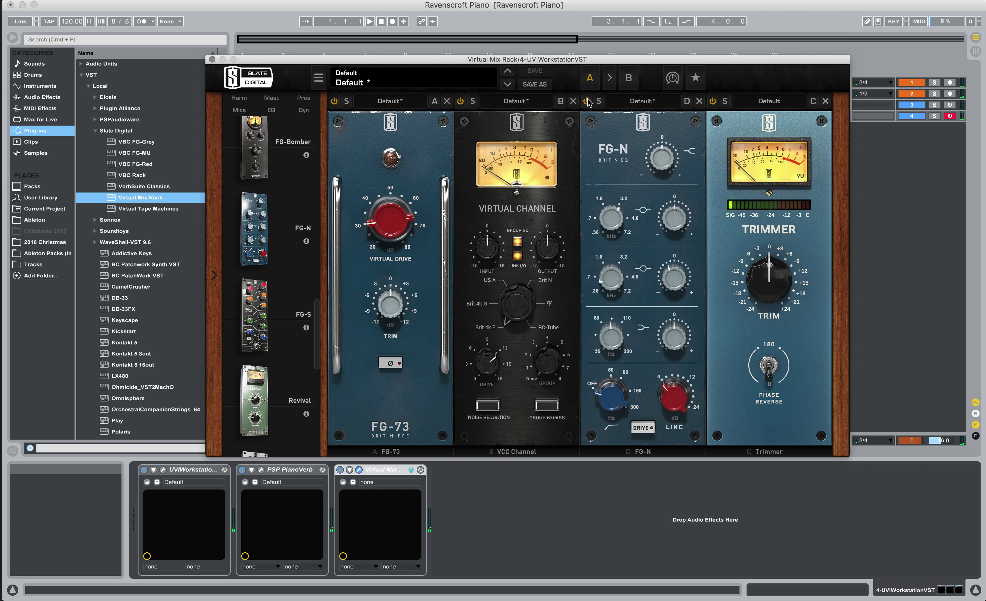
{"action": "mouse_move", "coordinate": [611, 279]}
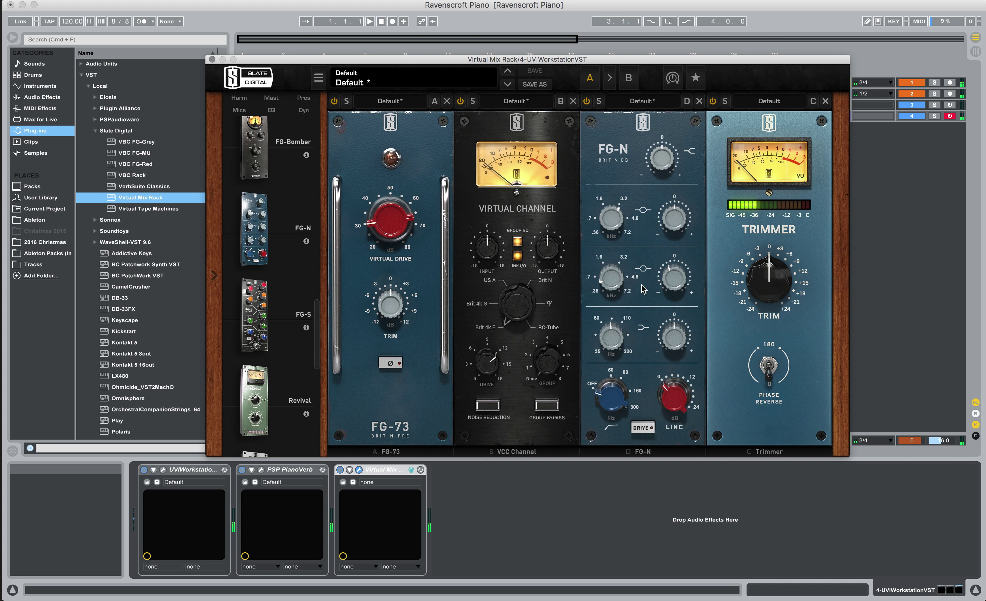
Step: Try boosting the FG-N's low band by about 2 dB and reset its gain
{"action": "left_click_drag", "start_coordinate": [611, 339], "coordinate": [607, 320]}
{"action": "mouse_move", "coordinate": [673, 337]}
{"action": "left_mouse_down"}
{"action": "mouse_move", "coordinate": [653, 315]}
{"action": "mouse_move", "coordinate": [676, 285]}
{"action": "mouse_move", "coordinate": [654, 309]}
{"action": "mouse_move", "coordinate": [657, 280]}
{"action": "mouse_move", "coordinate": [649, 310]}
{"action": "mouse_move", "coordinate": [671, 329]}
{"action": "left_mouse_up"}
{"action": "left_click_drag", "start_coordinate": [670, 328], "coordinate": [675, 342]}
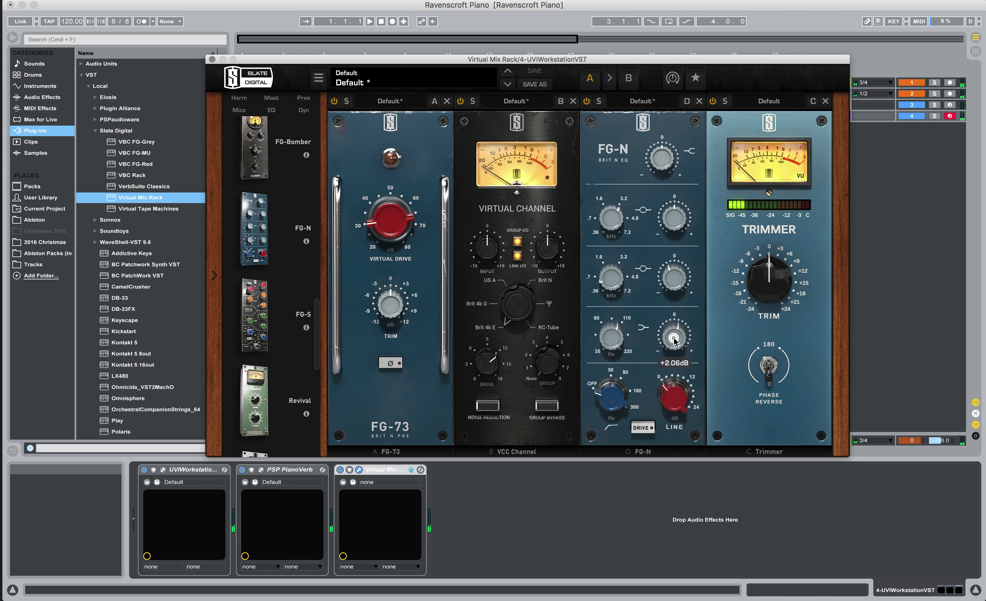
{"action": "double_click", "coordinate": [674, 340]}
Step: Insert the AirEQ Earth module between the FG-N and the Trimmer and raise its Earth gain close to maximum
{"action": "scroll", "coordinate": [300, 230], "scroll_direction": "up", "scroll_amount": 10}
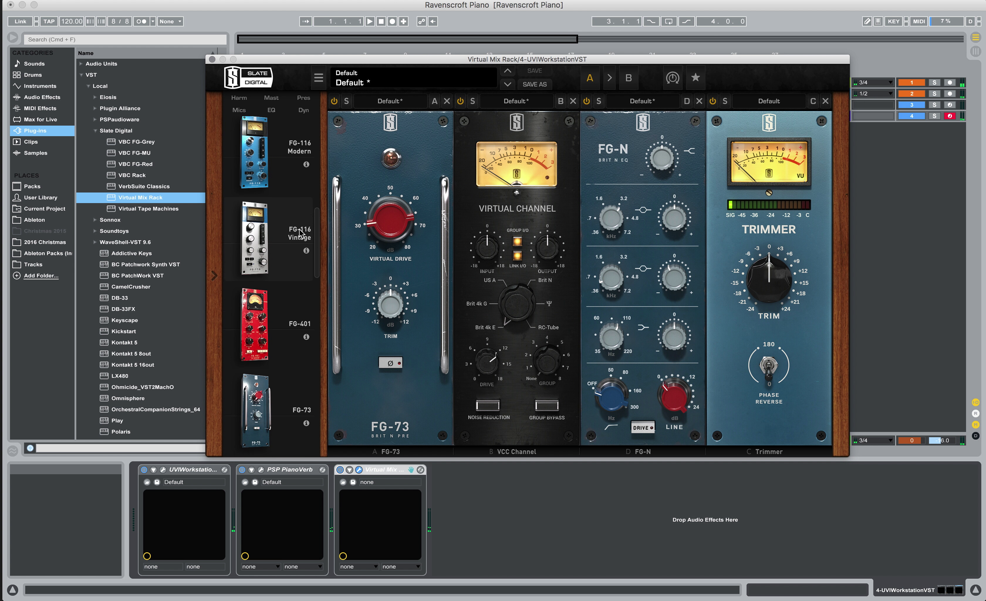
{"action": "scroll", "coordinate": [300, 233], "scroll_direction": "up", "scroll_amount": 3}
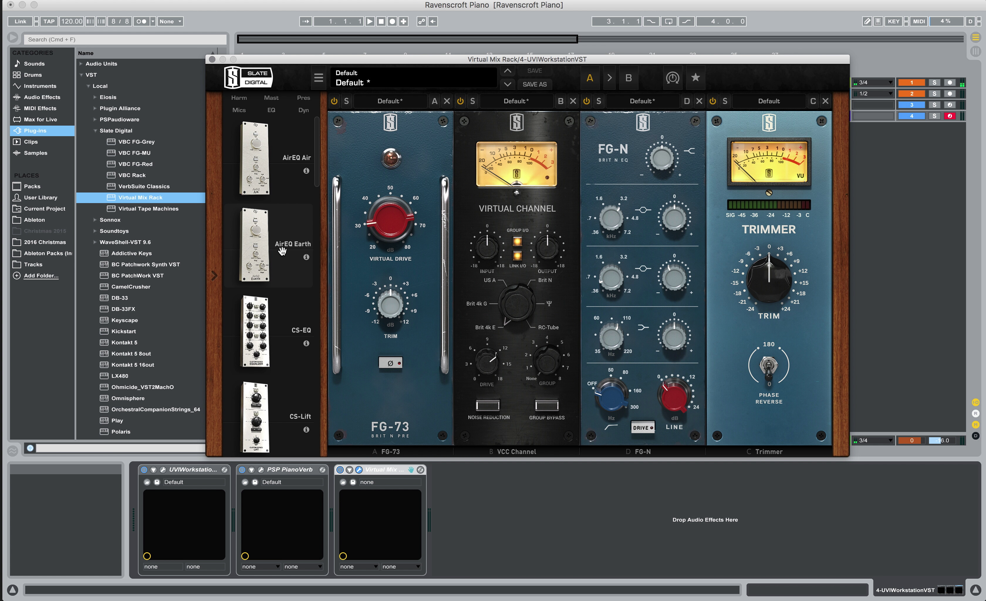
{"action": "left_click_drag", "start_coordinate": [282, 249], "coordinate": [774, 266]}
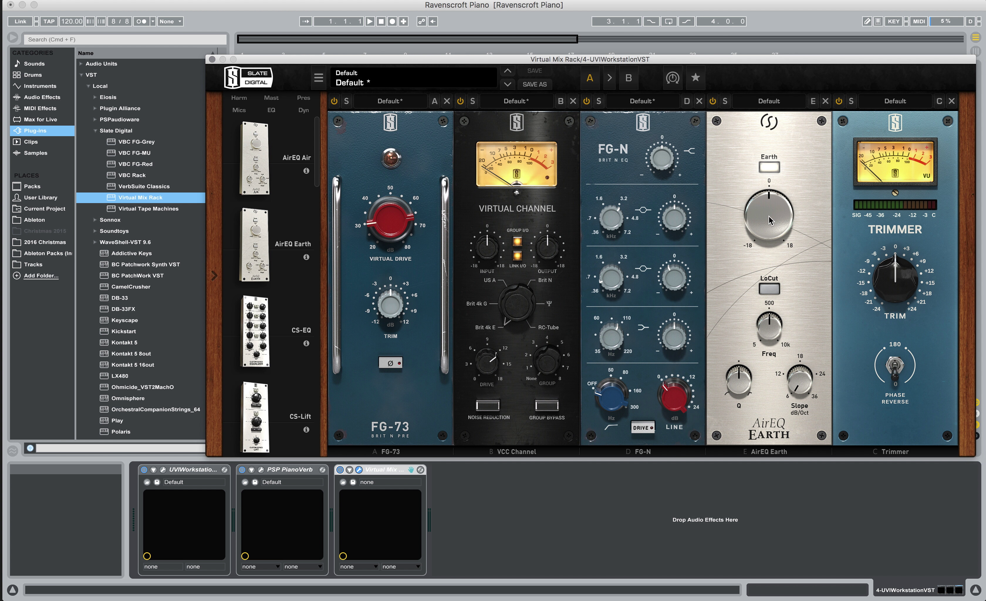
{"action": "mouse_move", "coordinate": [770, 220]}
{"action": "left_click_drag", "start_coordinate": [770, 216], "coordinate": [785, 69]}
Step: Compare changes to the FG-N's low-band gain with the Earth gain on AirEQ Earth
{"action": "left_click_drag", "start_coordinate": [675, 340], "coordinate": [675, 336]}
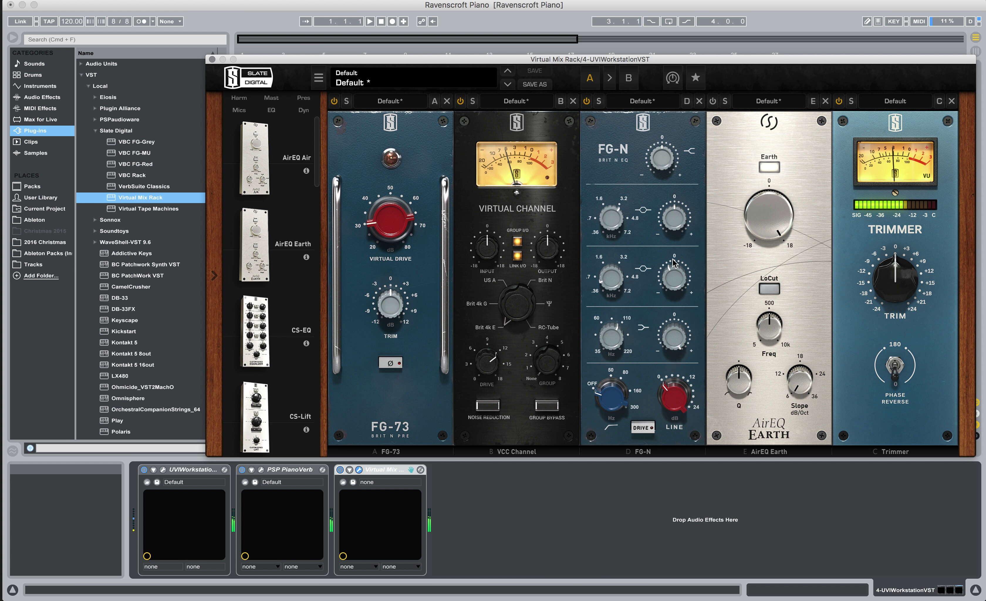
{"action": "left_click_drag", "start_coordinate": [666, 340], "coordinate": [660, 350]}
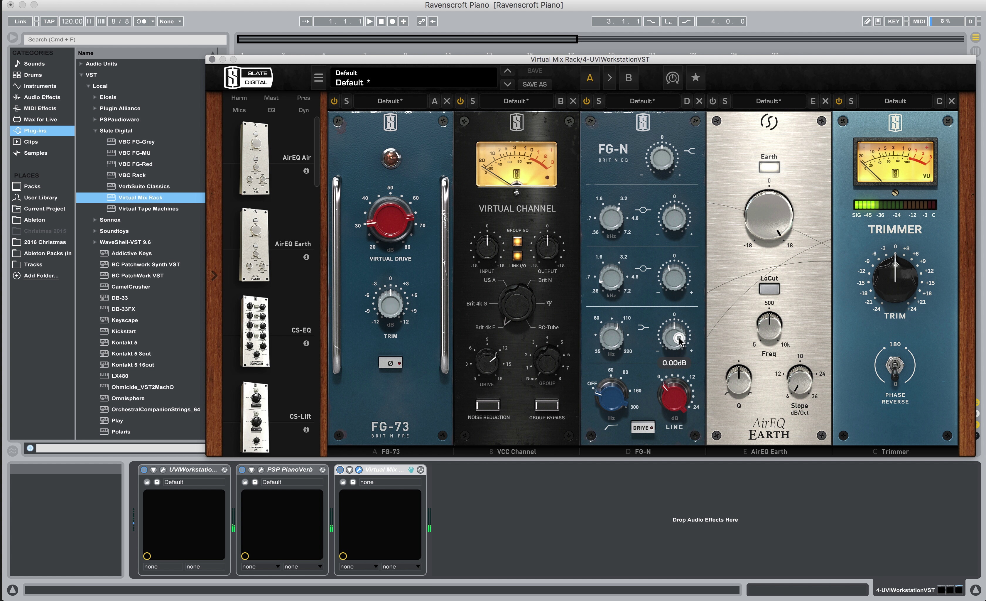
{"action": "left_click_drag", "start_coordinate": [769, 209], "coordinate": [774, 191]}
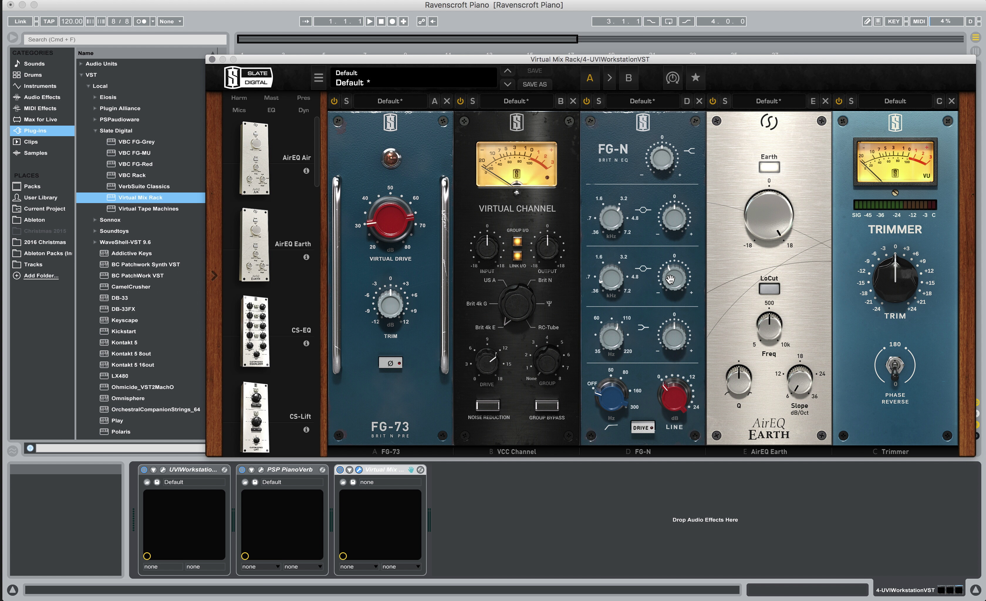
{"action": "mouse_move", "coordinate": [670, 278]}
{"action": "mouse_move", "coordinate": [611, 279]}
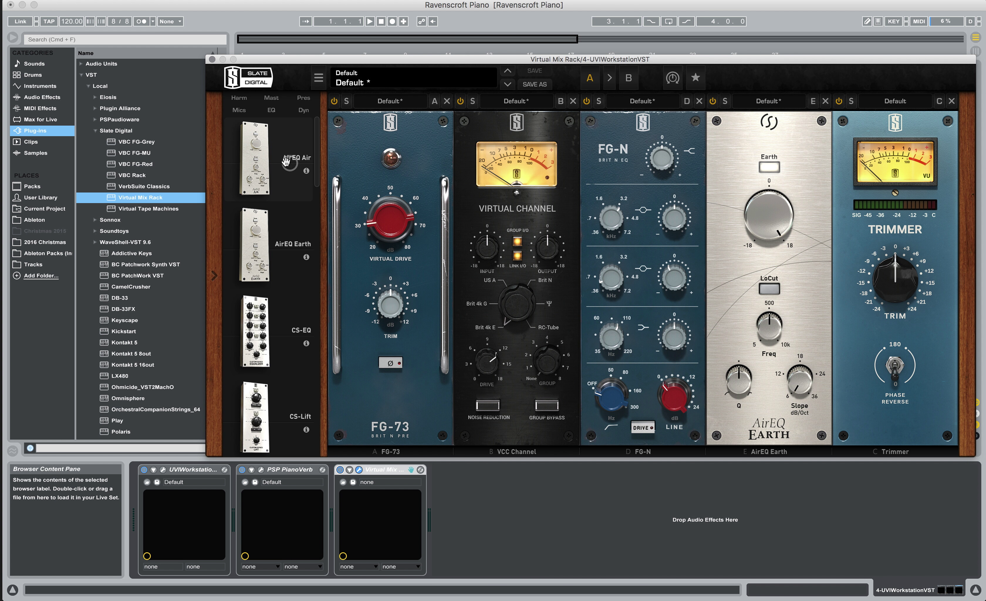
Step: Insert the AirEQ Air module before the Trimmer, boost its Air gain and compare it with the module bypassed
{"action": "left_click_drag", "start_coordinate": [285, 157], "coordinate": [901, 66]}
{"action": "left_click_drag", "start_coordinate": [877, 168], "coordinate": [876, 126]}
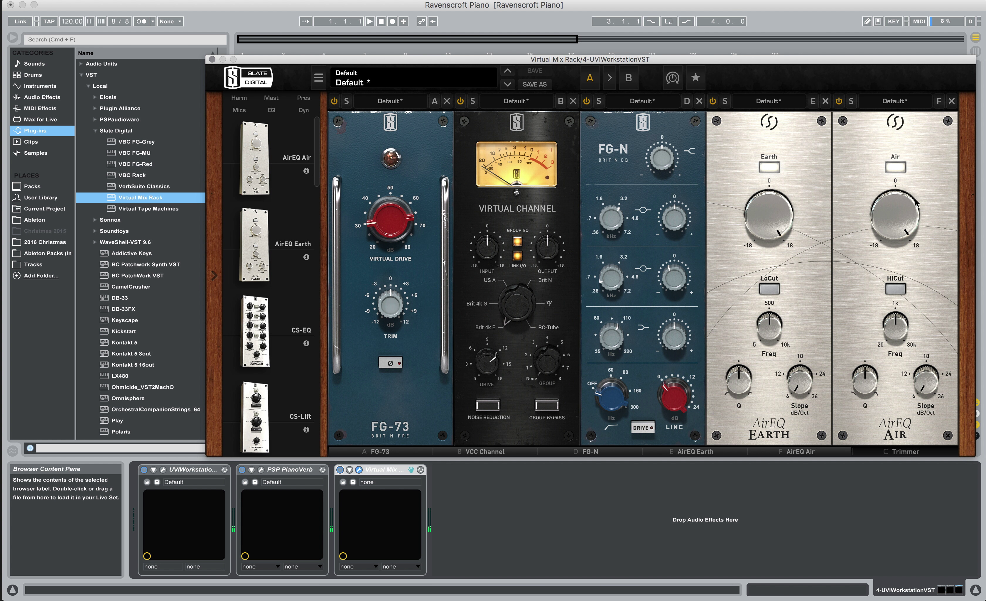
{"action": "double_click", "coordinate": [892, 205]}
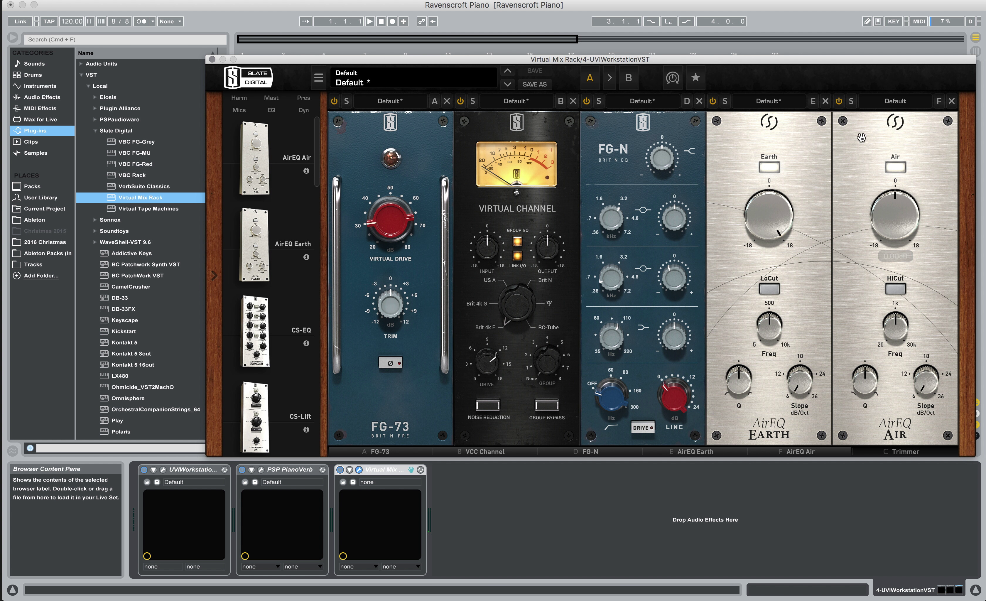
{"action": "left_click_drag", "start_coordinate": [890, 218], "coordinate": [888, 196]}
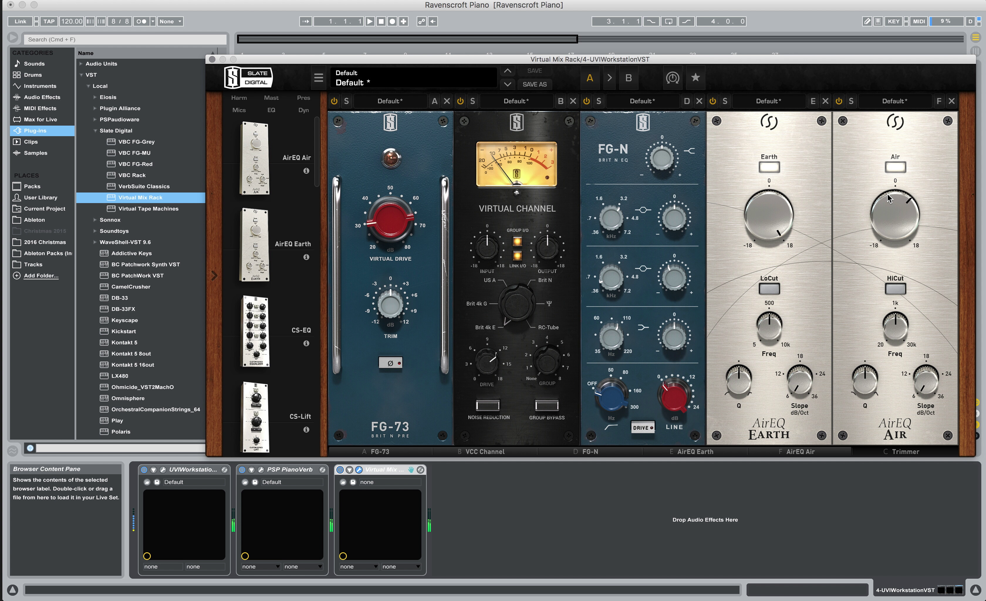
{"action": "left_click", "coordinate": [839, 102]}
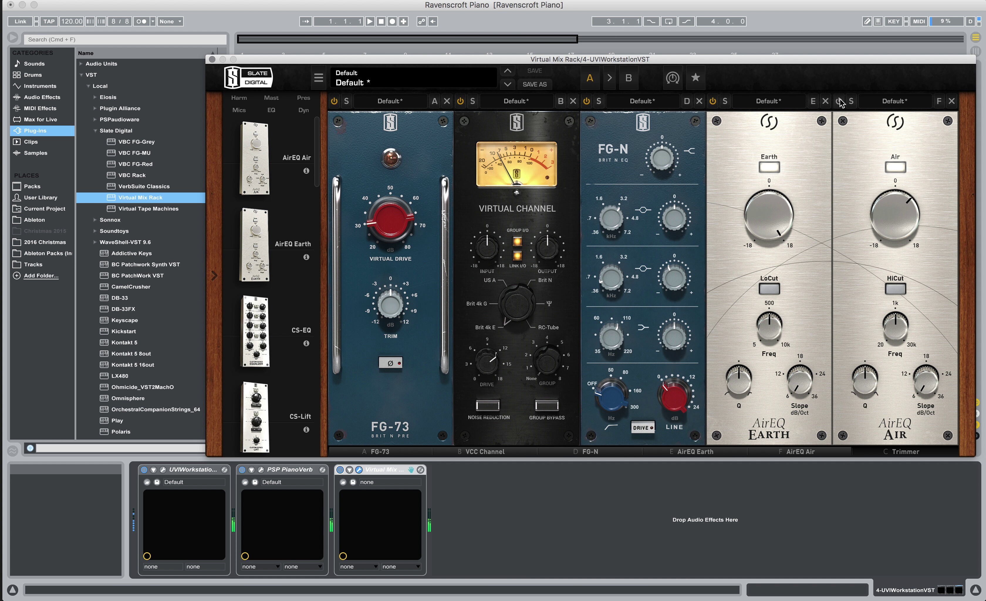
{"action": "left_click", "coordinate": [839, 101]}
Step: Set AirEQ Air's gain to 2.46 dB and its frequency to 4.07 kHz
{"action": "left_click_drag", "start_coordinate": [892, 200], "coordinate": [890, 215]}
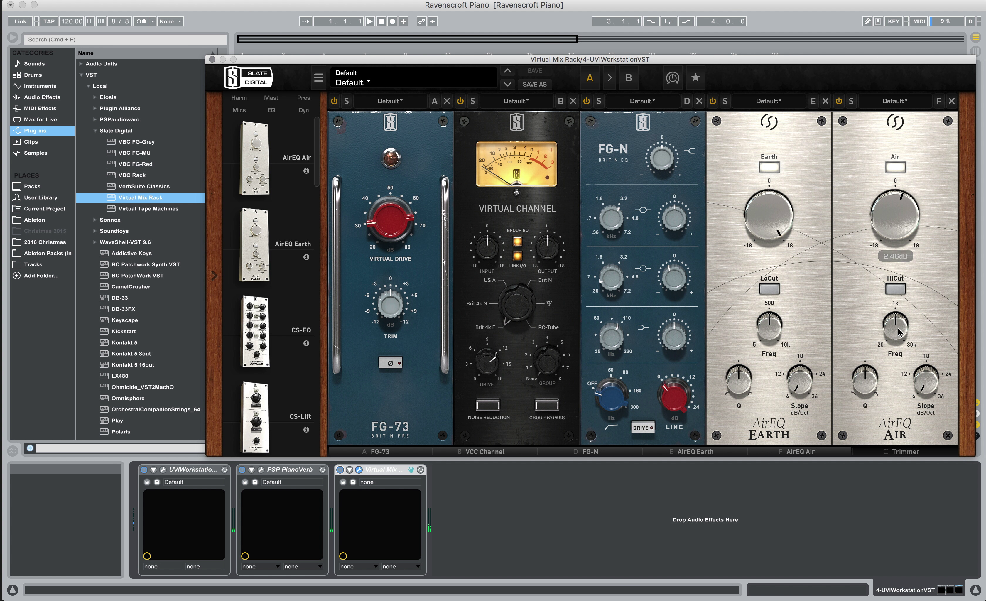
{"action": "mouse_move", "coordinate": [898, 332]}
{"action": "left_click_drag", "start_coordinate": [898, 332], "coordinate": [897, 301]}
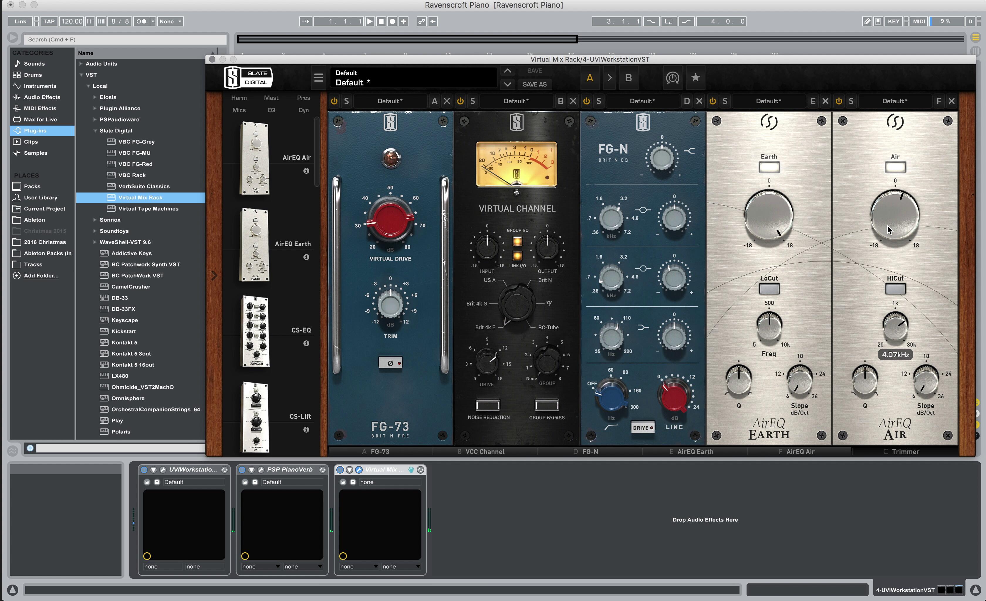
Step: Raise AirEQ Air's gain slightly and reduce the Earth gain on AirEQ Earth to a more moderate boost
{"action": "mouse_move", "coordinate": [889, 227]}
{"action": "left_mouse_down"}
{"action": "mouse_move", "coordinate": [894, 183]}
{"action": "mouse_move", "coordinate": [883, 219]}
{"action": "left_mouse_up"}
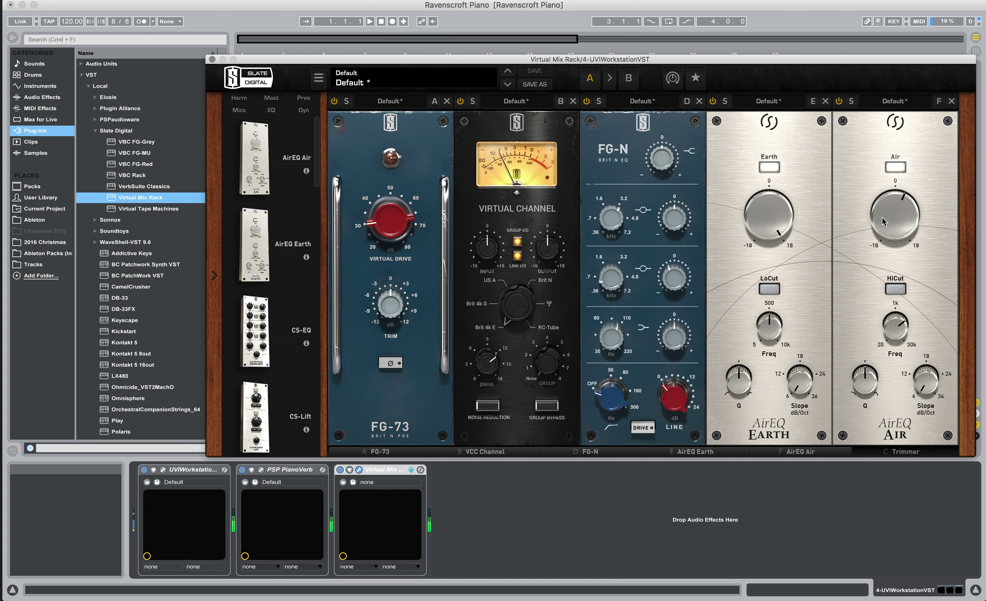
{"action": "left_click", "coordinate": [839, 101]}
{"action": "mouse_move", "coordinate": [772, 207]}
{"action": "left_click_drag", "start_coordinate": [772, 208], "coordinate": [763, 226]}
Step: Insert the FG-401 compressor between AirEQ Air and the Trimmer
{"action": "left_click", "coordinate": [917, 453]}
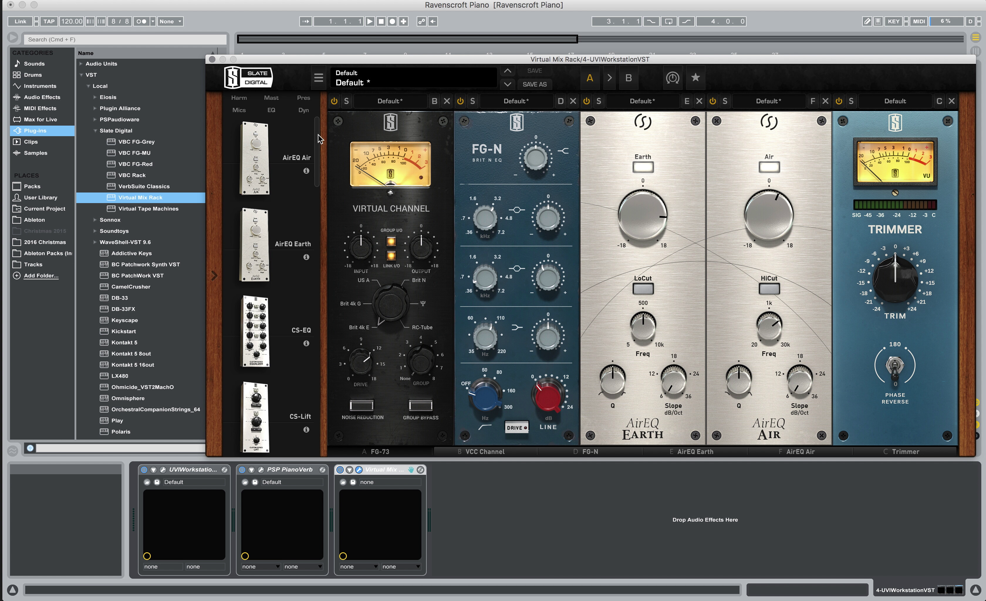
{"action": "scroll", "coordinate": [293, 245], "scroll_direction": "down", "scroll_amount": 8}
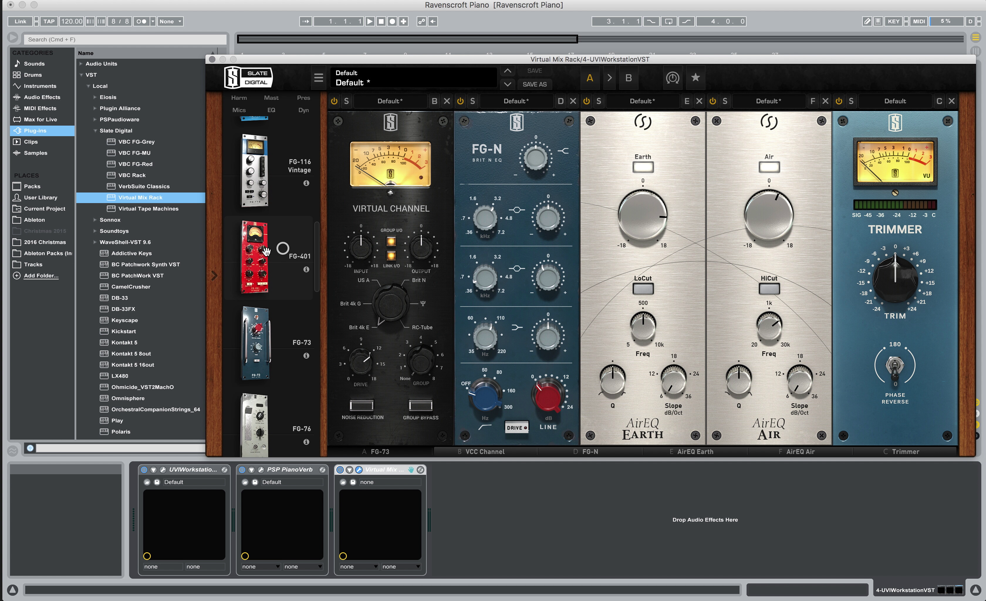
{"action": "left_click_drag", "start_coordinate": [284, 248], "coordinate": [879, 243]}
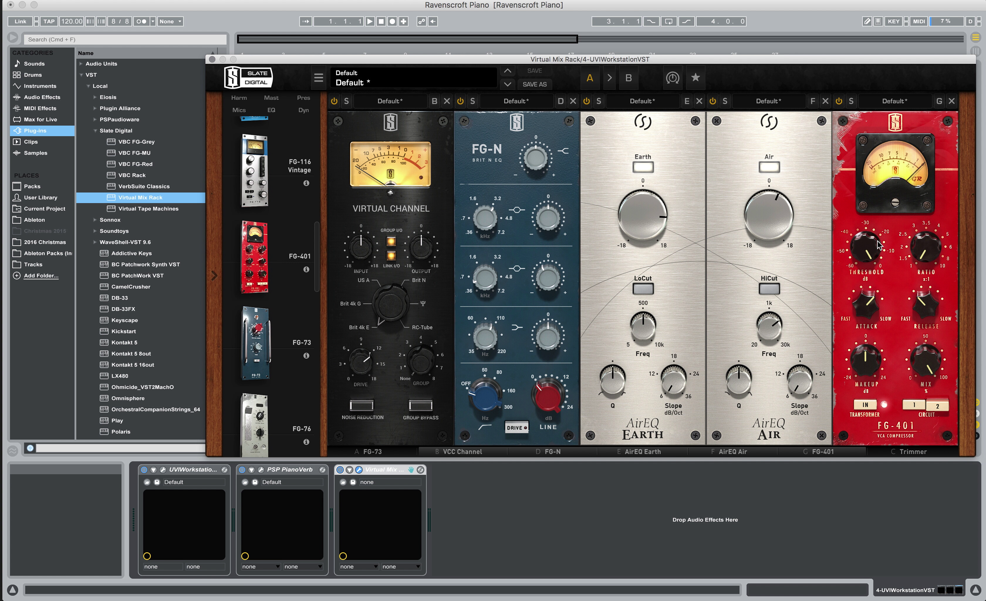
Step: Set the FG-401's attack faster, its release slower and its ratio to about 2:1
{"action": "left_click_drag", "start_coordinate": [862, 306], "coordinate": [862, 326]}
{"action": "mouse_move", "coordinate": [931, 309]}
{"action": "left_click_drag", "start_coordinate": [931, 309], "coordinate": [942, 251]}
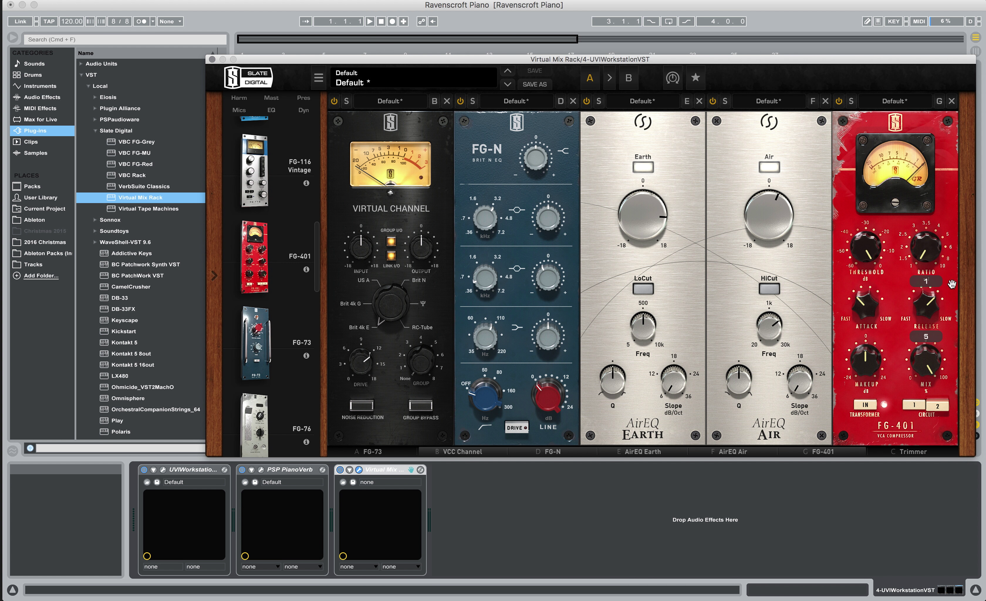
{"action": "mouse_move", "coordinate": [864, 304]}
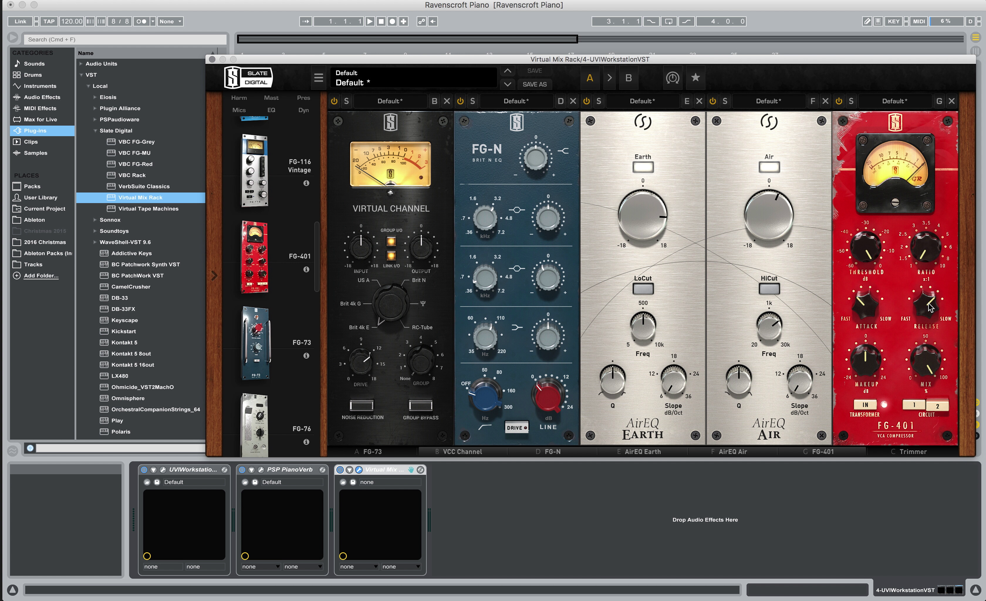
{"action": "mouse_move", "coordinate": [929, 307]}
{"action": "left_click_drag", "start_coordinate": [924, 250], "coordinate": [922, 208]}
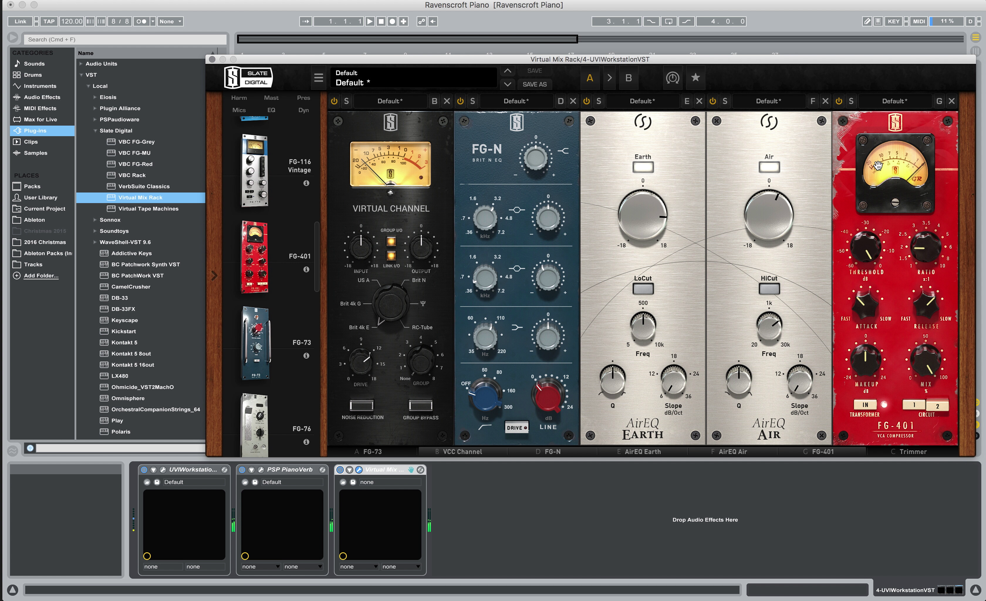
Step: Lower the FG-401's threshold to compress the piano while checking the output level on the Trimmer
{"action": "mouse_move", "coordinate": [864, 239]}
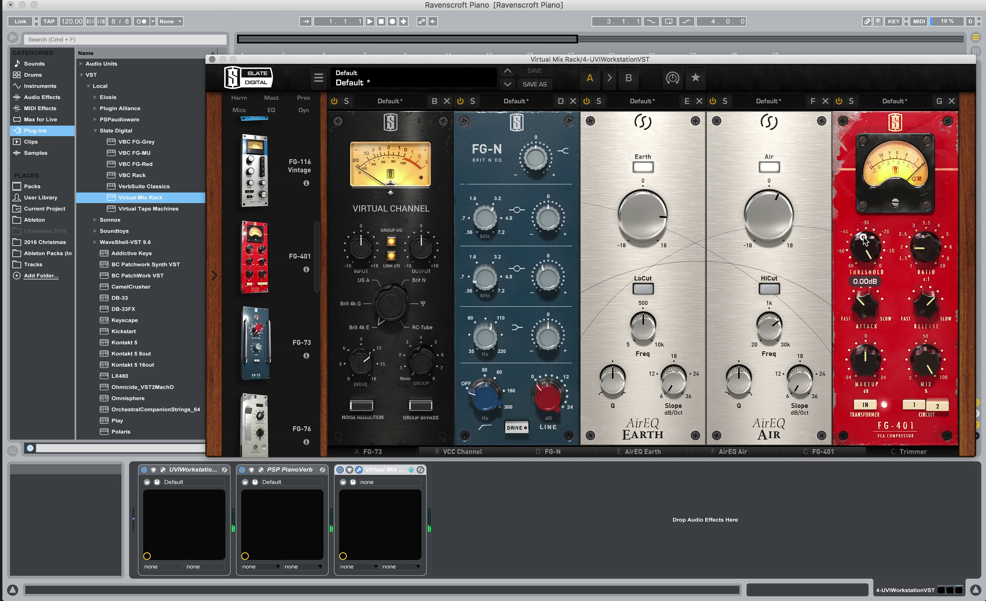
{"action": "left_click_drag", "start_coordinate": [864, 238], "coordinate": [864, 239]}
{"action": "left_click", "coordinate": [892, 450]}
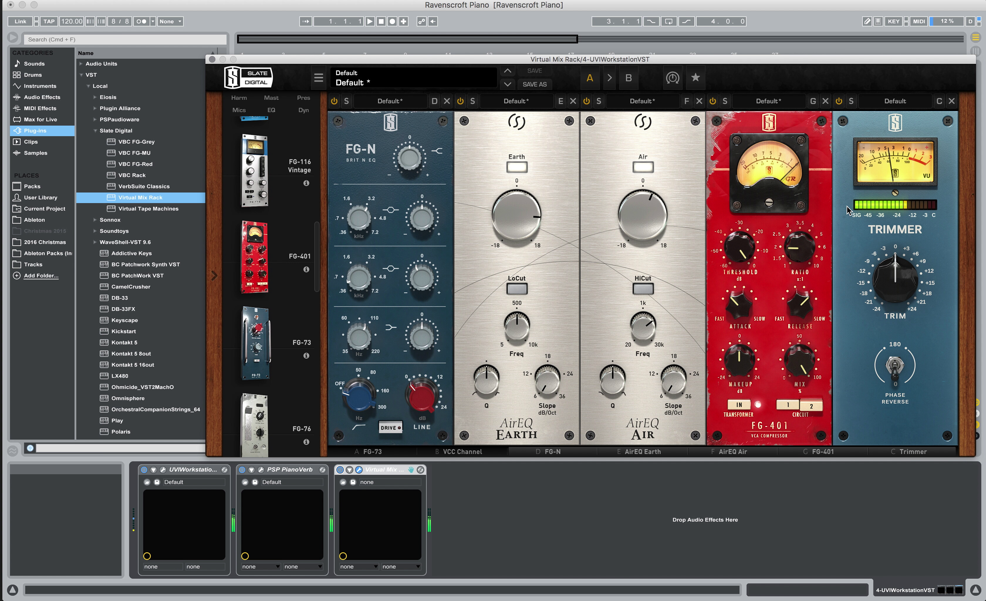
{"action": "left_click_drag", "start_coordinate": [740, 245], "coordinate": [719, 279]}
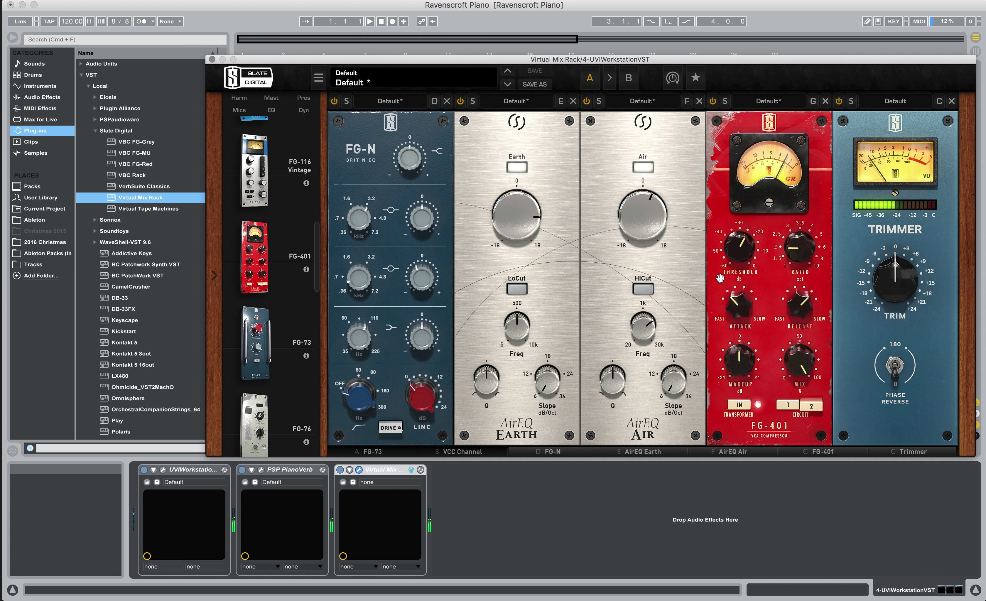
Step: Fine-tune the FG-401's threshold around -24 dB and raise its makeup gain slightly
{"action": "mouse_move", "coordinate": [738, 251]}
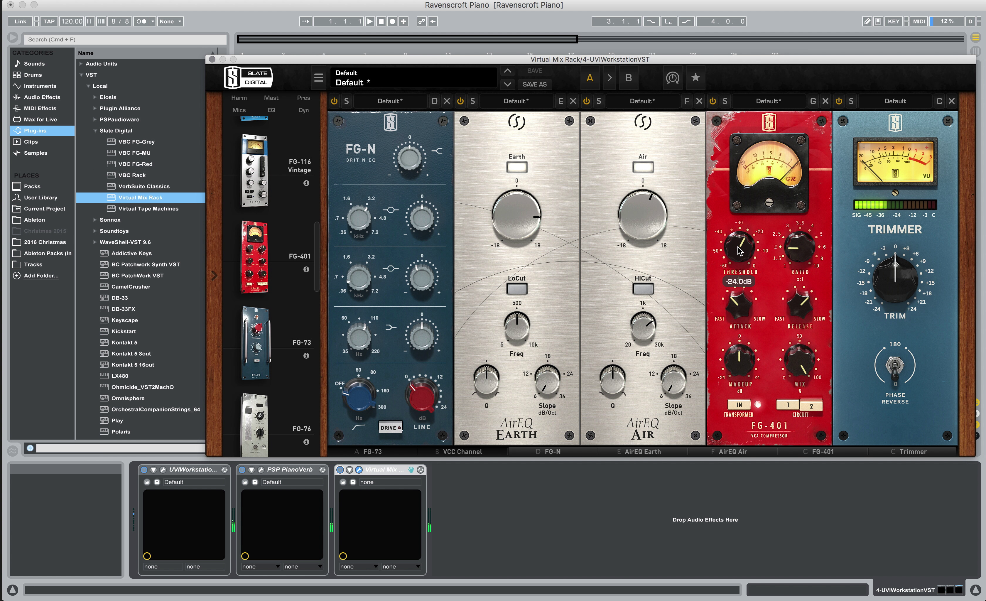
{"action": "scroll", "coordinate": [738, 250], "scroll_direction": "up", "scroll_amount": 3}
{"action": "scroll", "coordinate": [739, 250], "scroll_direction": "up", "scroll_amount": 2}
{"action": "scroll", "coordinate": [739, 246], "scroll_direction": "up", "scroll_amount": 3}
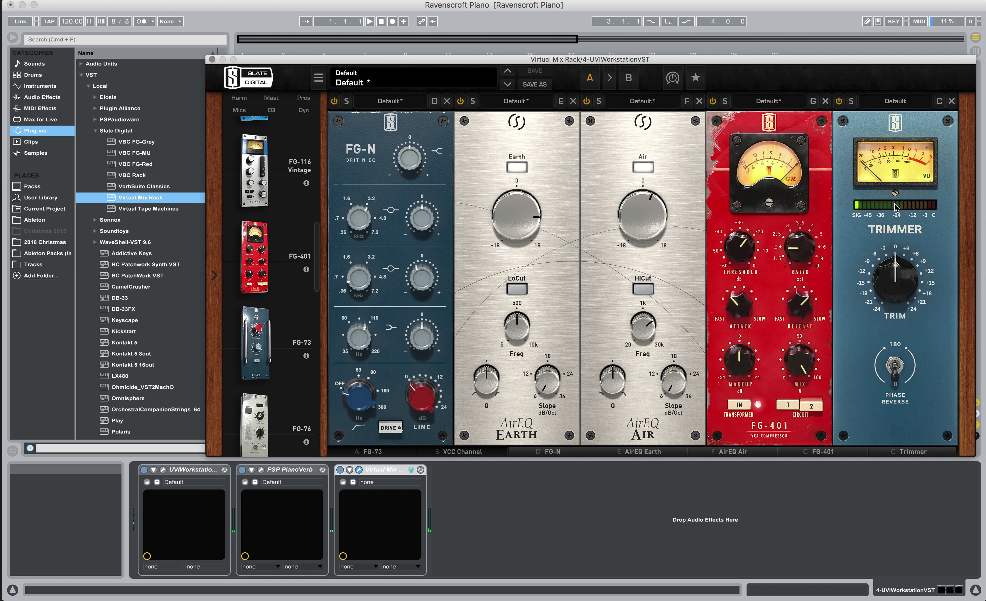
{"action": "left_click_drag", "start_coordinate": [737, 357], "coordinate": [736, 345]}
{"action": "left_click", "coordinate": [919, 450]}
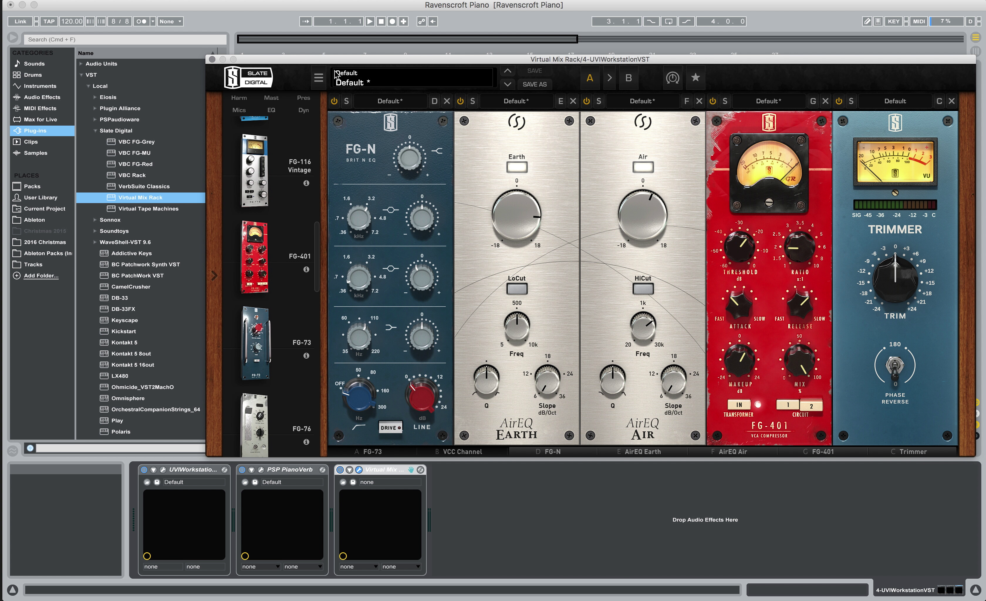
Step: Close the Virtual Mix Rack window and add VerbSuite Classics at the end of the piano track's device chain
{"action": "left_click", "coordinate": [212, 59]}
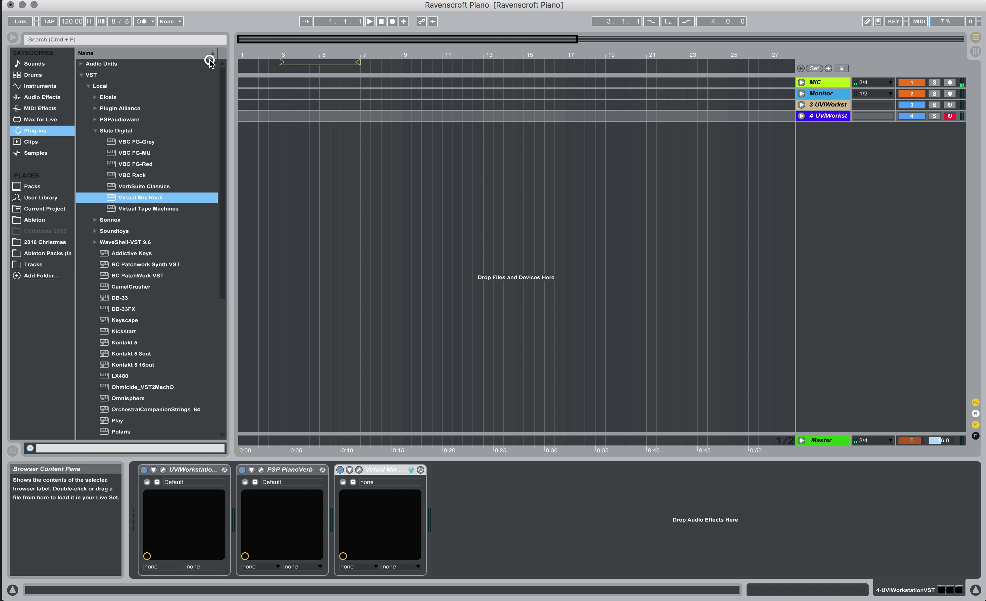
{"action": "left_click", "coordinate": [155, 186]}
{"action": "double_click", "coordinate": [156, 186]}
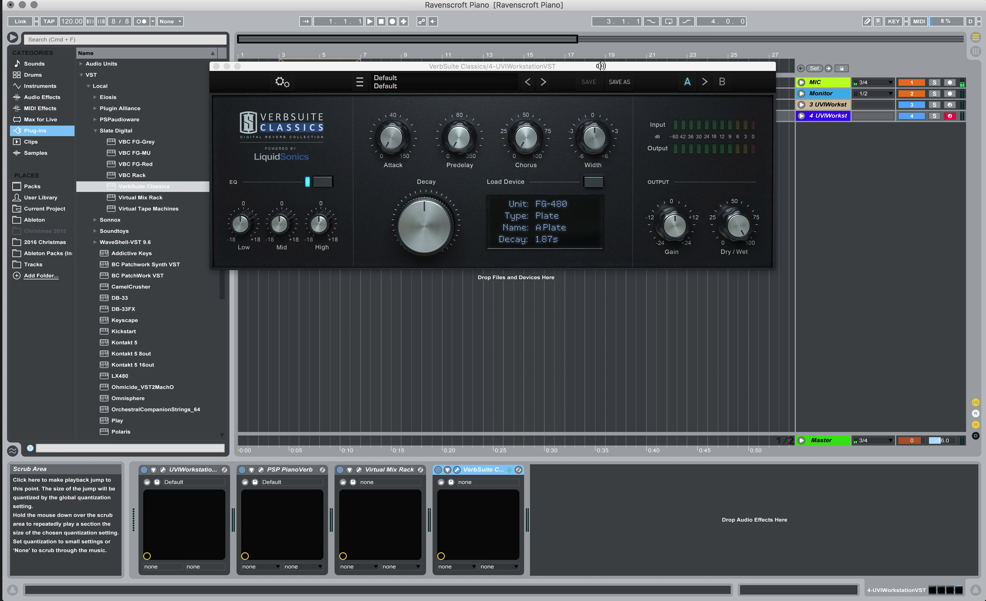
{"action": "left_click_drag", "start_coordinate": [601, 63], "coordinate": [629, 128]}
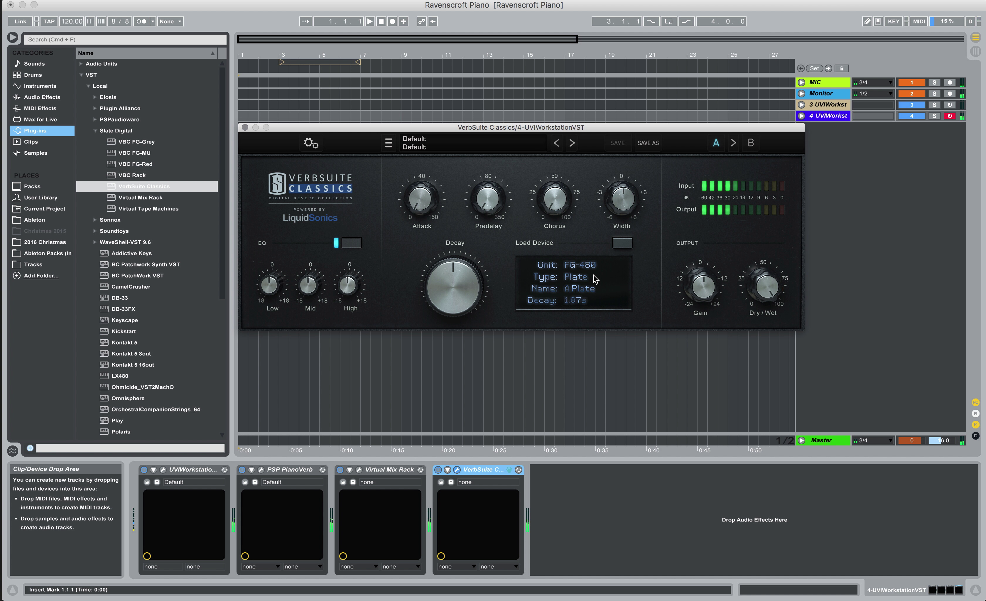
Step: Load the FG-250 digital plate Airy 3.3s into VerbSuite Classics
{"action": "left_click", "coordinate": [622, 242]}
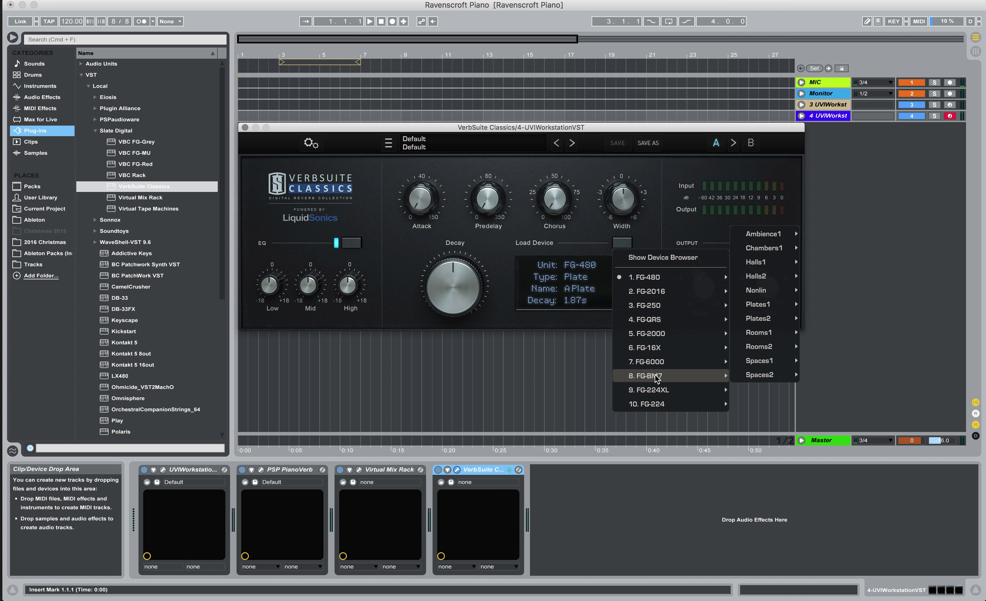
{"action": "mouse_move", "coordinate": [640, 308]}
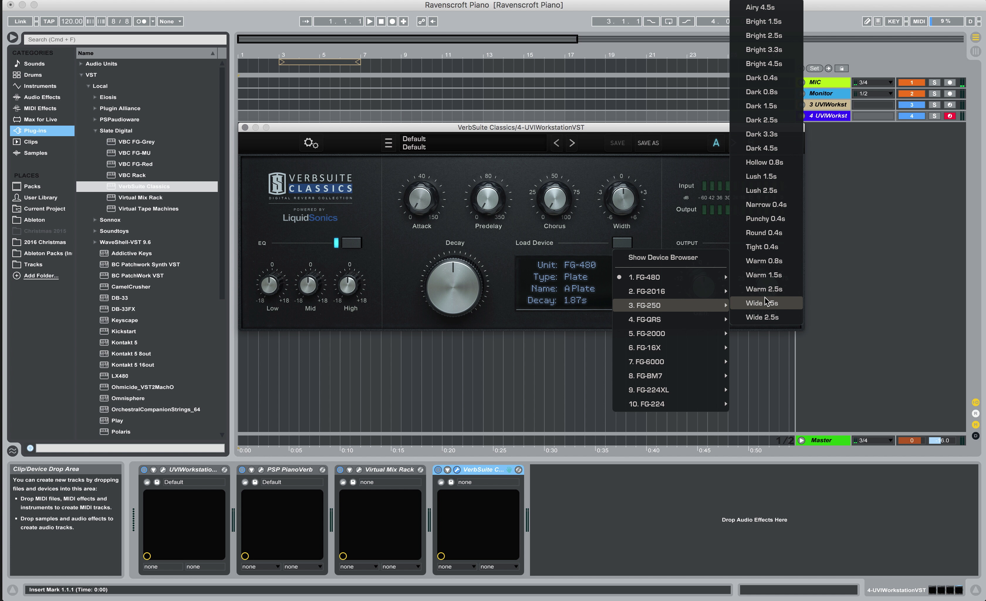
{"action": "left_click", "coordinate": [771, 12]}
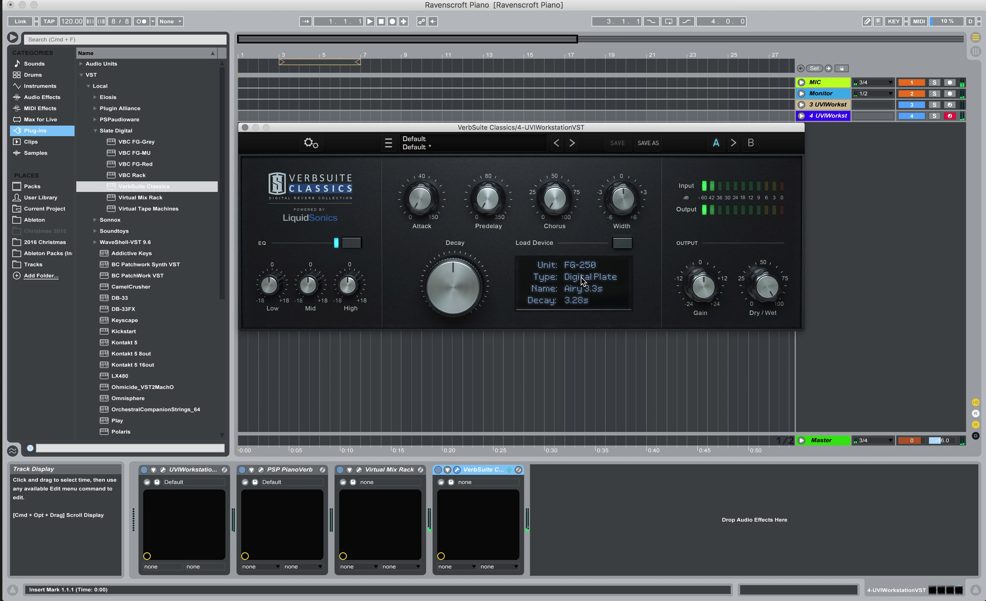
Step: Shorten the reverb's decay to about 83%, giving a decay time of 2.75 s
{"action": "left_click_drag", "start_coordinate": [449, 284], "coordinate": [441, 298]}
{"action": "left_click_drag", "start_coordinate": [443, 288], "coordinate": [443, 291]}
{"action": "left_click", "coordinate": [443, 288]}
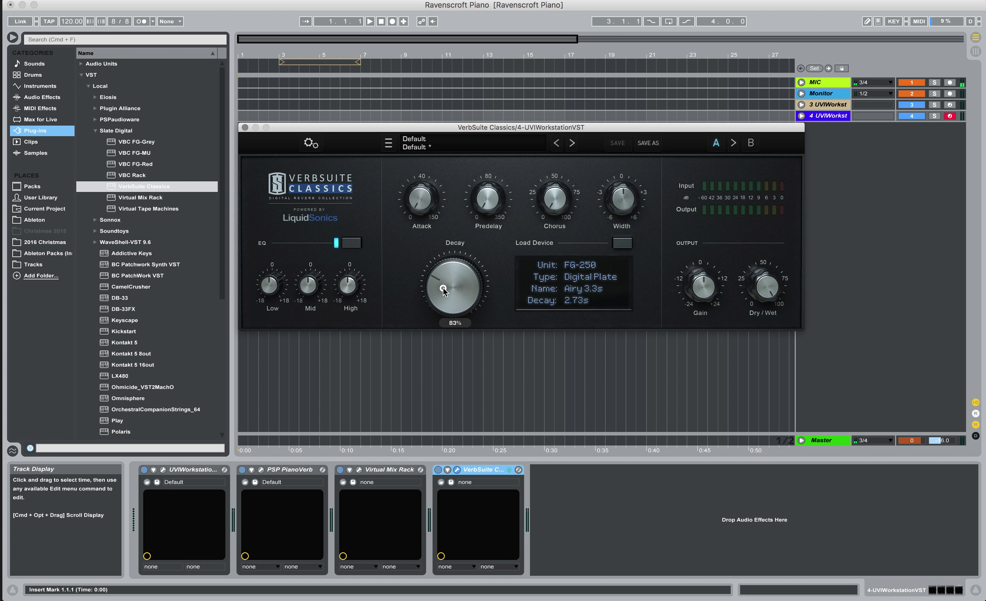
{"action": "left_click_drag", "start_coordinate": [443, 288], "coordinate": [443, 286]}
Step: Cut the reverb EQ's low band by about 3.5 dB and mid band by about 4.9 dB, comparing with the EQ off and on
{"action": "mouse_move", "coordinate": [262, 283]}
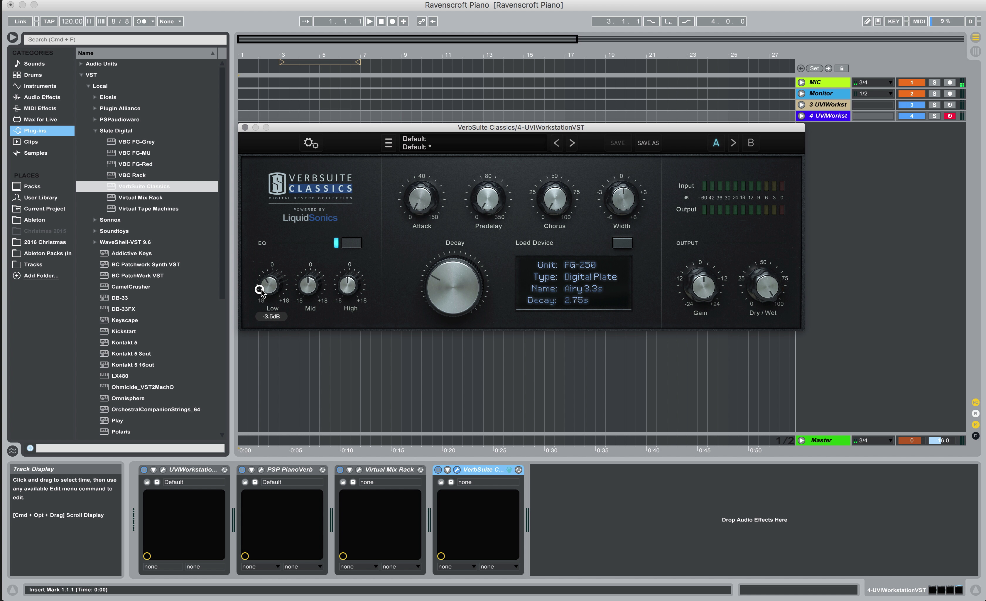
{"action": "mouse_move", "coordinate": [302, 291]}
{"action": "left_mouse_down"}
{"action": "mouse_move", "coordinate": [271, 287]}
{"action": "mouse_move", "coordinate": [310, 289]}
{"action": "left_mouse_up"}
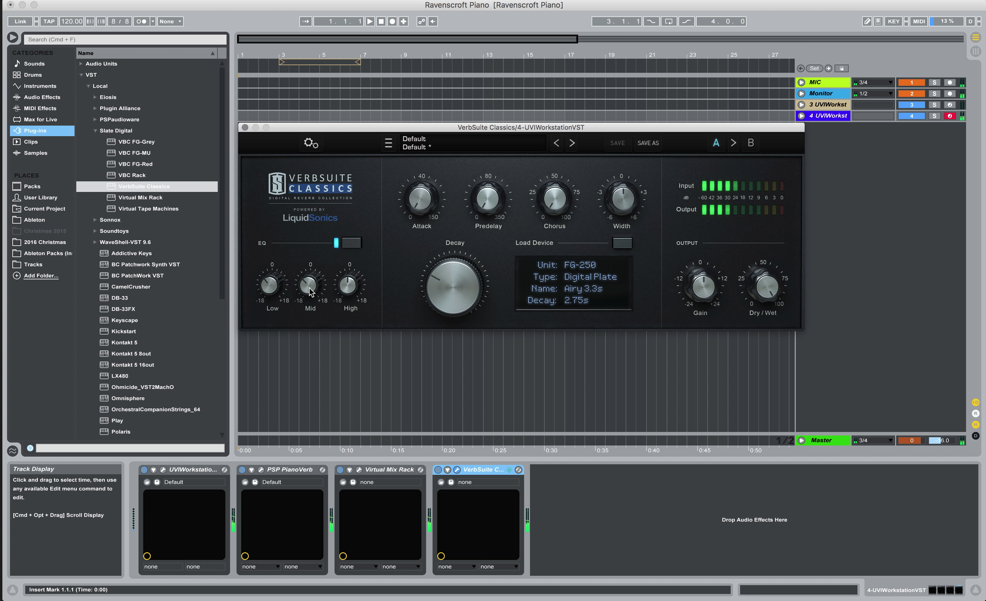
{"action": "scroll", "coordinate": [308, 284], "scroll_direction": "down", "scroll_amount": 1}
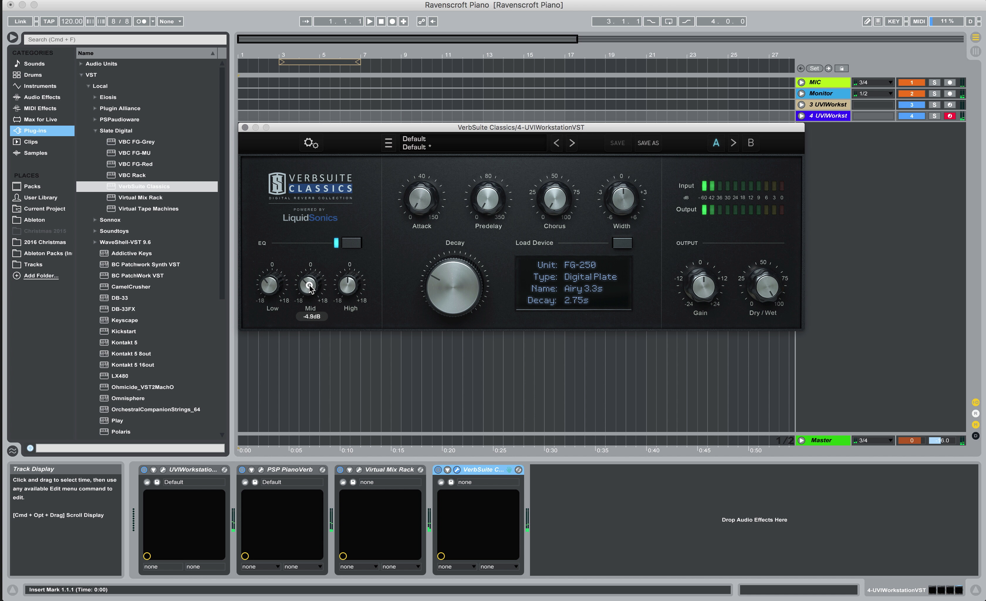
{"action": "left_click", "coordinate": [359, 242]}
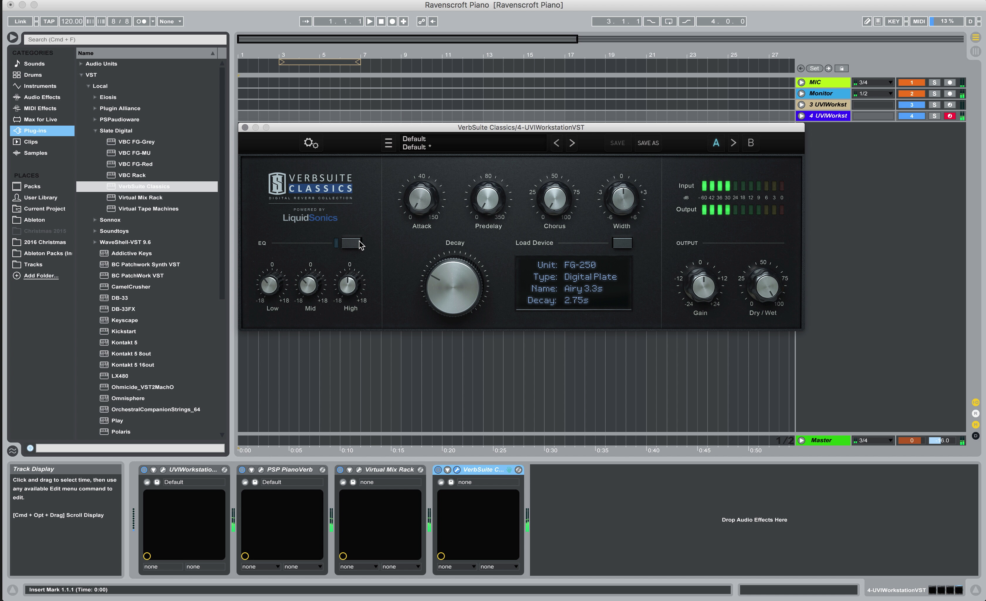
{"action": "left_click", "coordinate": [358, 242]}
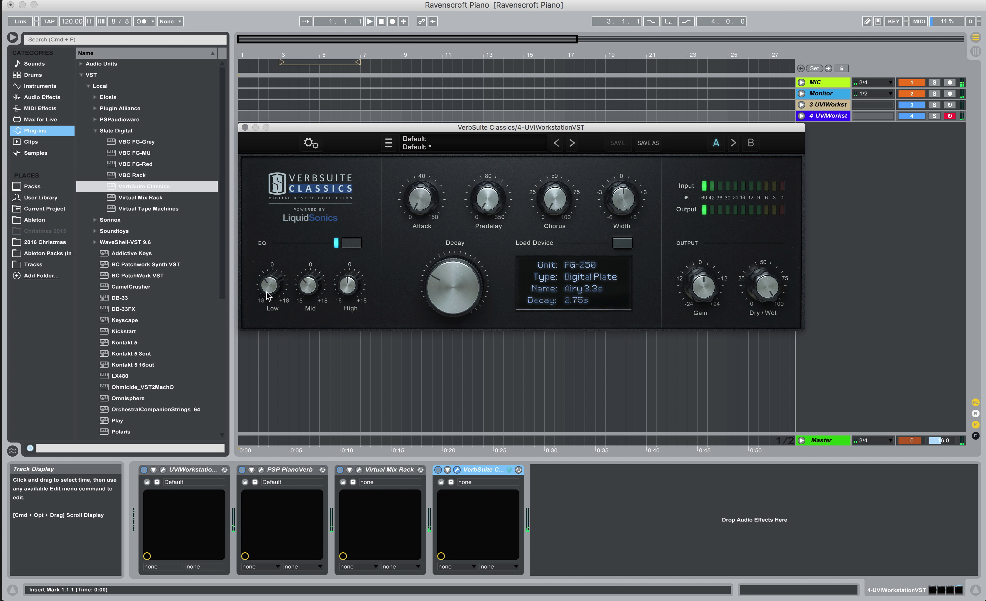
{"action": "mouse_move", "coordinate": [266, 286]}
Step: Audition longer and shorter predelays on the reverb and settle on about 39 ms
{"action": "mouse_move", "coordinate": [481, 201]}
{"action": "left_click_drag", "start_coordinate": [481, 201], "coordinate": [476, 150]}
{"action": "left_click_drag", "start_coordinate": [475, 199], "coordinate": [476, 268]}
{"action": "left_click_drag", "start_coordinate": [487, 200], "coordinate": [487, 166]}
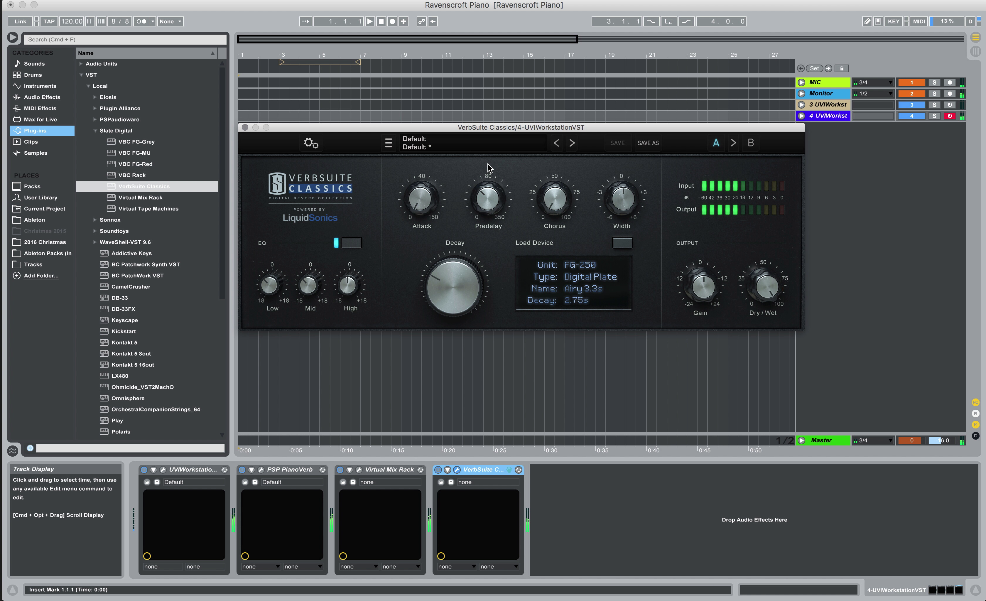
{"action": "left_click", "coordinate": [489, 199]}
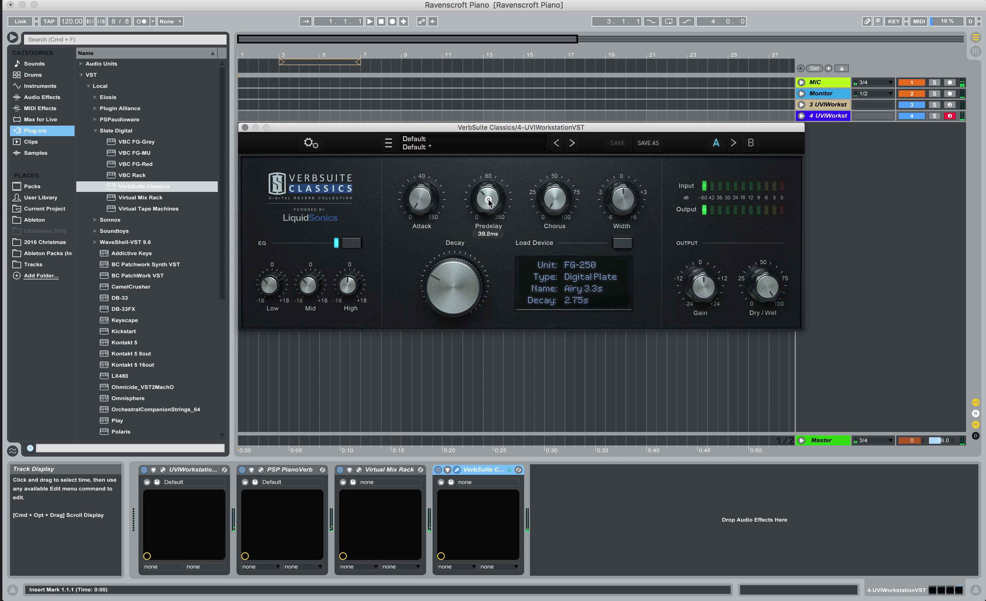
{"action": "scroll", "coordinate": [489, 201], "scroll_direction": "up", "scroll_amount": 2}
Step: Audition stronger chorus amounts on the reverb and settle on a low setting
{"action": "left_click_drag", "start_coordinate": [546, 204], "coordinate": [554, 146]}
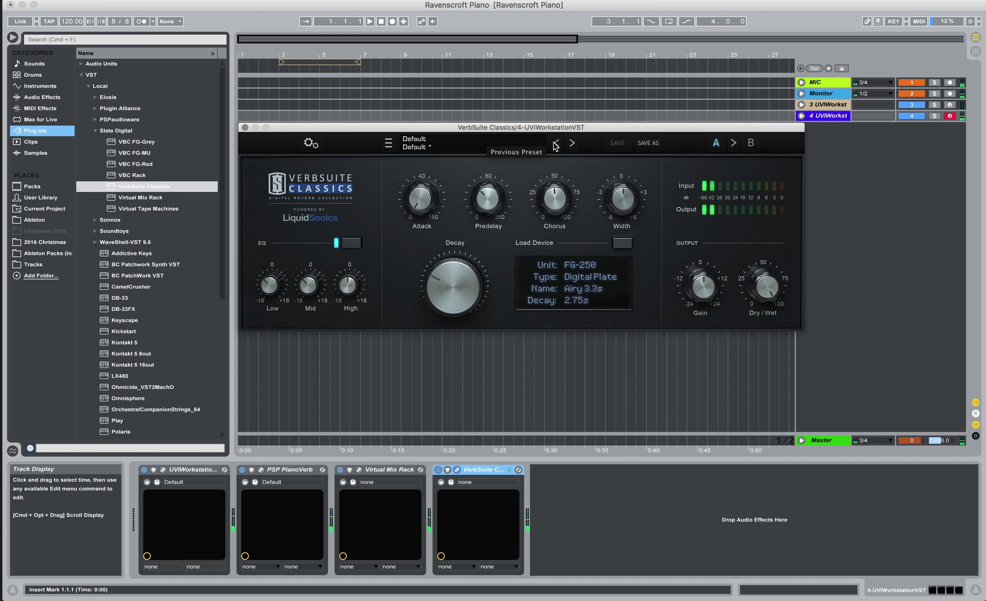
{"action": "left_click_drag", "start_coordinate": [558, 198], "coordinate": [537, 228]}
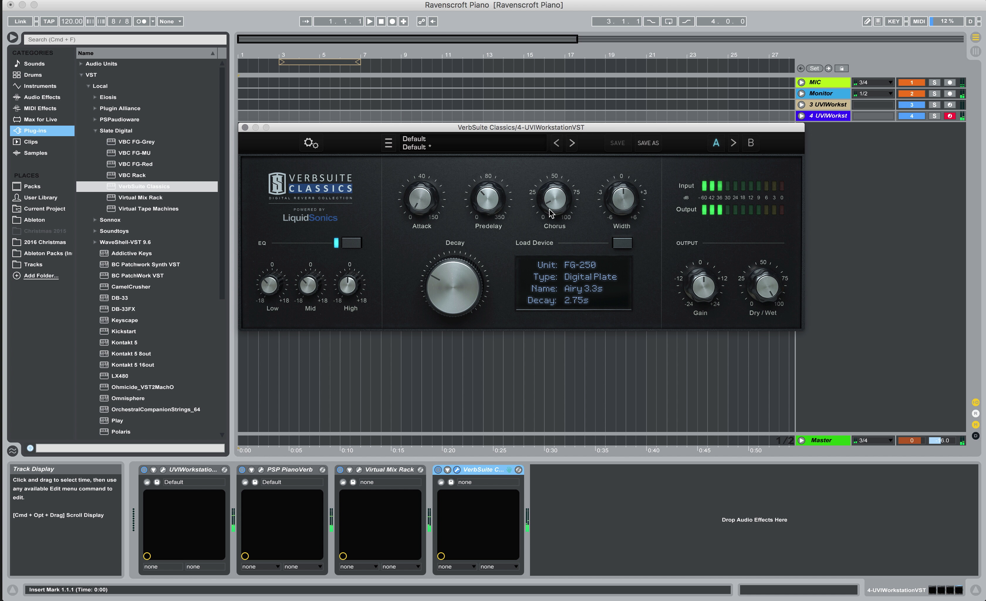
{"action": "left_click_drag", "start_coordinate": [549, 210], "coordinate": [550, 205]}
{"action": "scroll", "coordinate": [549, 206], "scroll_direction": "down", "scroll_amount": 2}
Step: Audition wide and narrow stereo widths on the reverb and fine-tune the Width setting
{"action": "left_click_drag", "start_coordinate": [623, 193], "coordinate": [628, 142]}
{"action": "left_click_drag", "start_coordinate": [618, 190], "coordinate": [592, 281]}
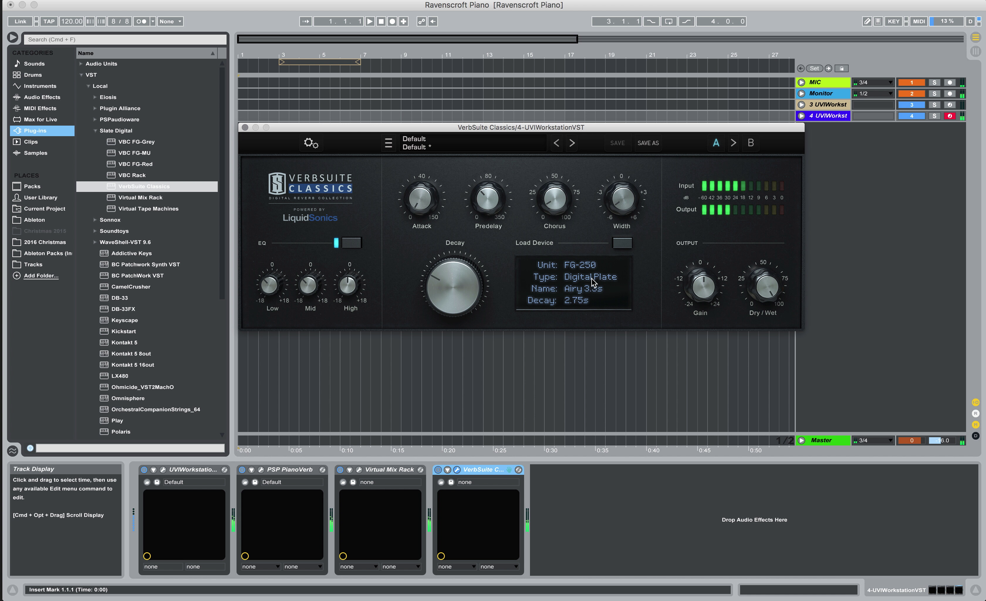
{"action": "left_click_drag", "start_coordinate": [622, 198], "coordinate": [613, 276]}
{"action": "left_click_drag", "start_coordinate": [617, 202], "coordinate": [614, 180]}
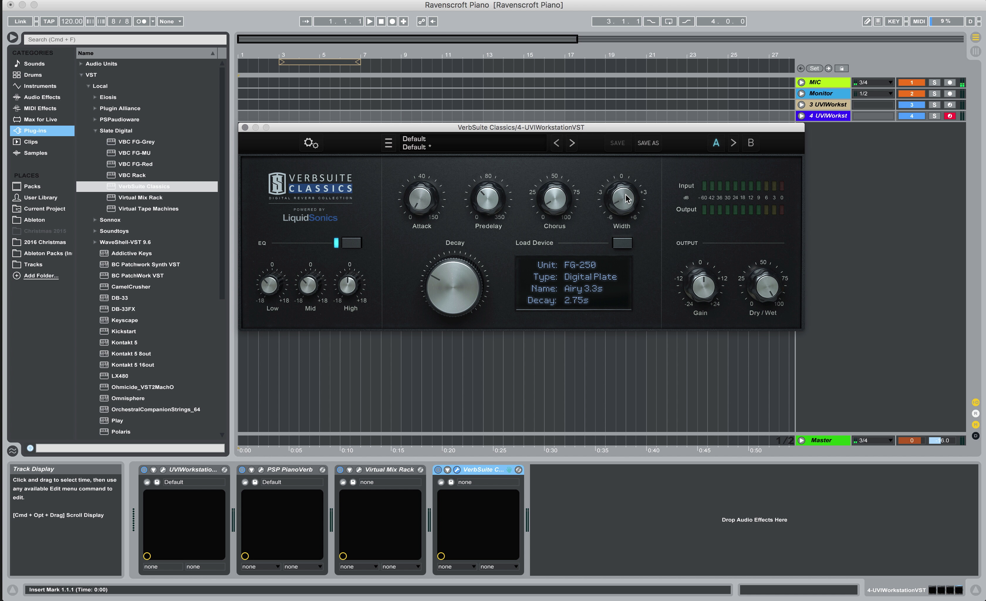
{"action": "left_click_drag", "start_coordinate": [625, 198], "coordinate": [622, 202]}
{"action": "left_click", "coordinate": [621, 201]}
{"action": "left_click_drag", "start_coordinate": [621, 202], "coordinate": [621, 202]}
Step: Lower the reverb's dry/wet mix and readjust it by ear to blend with the piano
{"action": "left_click_drag", "start_coordinate": [768, 283], "coordinate": [696, 423]}
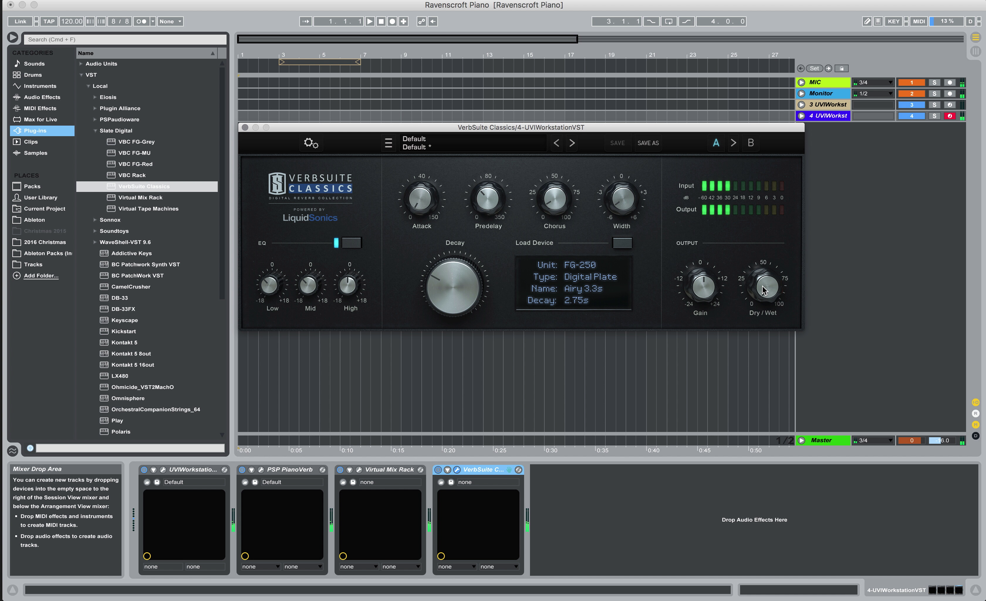
{"action": "mouse_move", "coordinate": [763, 289]}
{"action": "left_click_drag", "start_coordinate": [763, 288], "coordinate": [755, 239]}
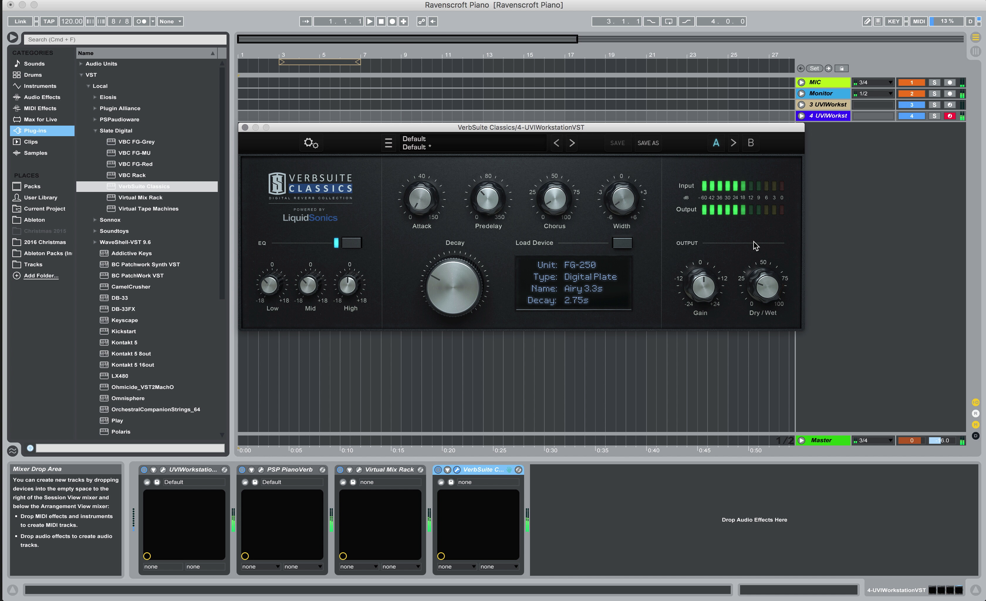
{"action": "mouse_move", "coordinate": [768, 285]}
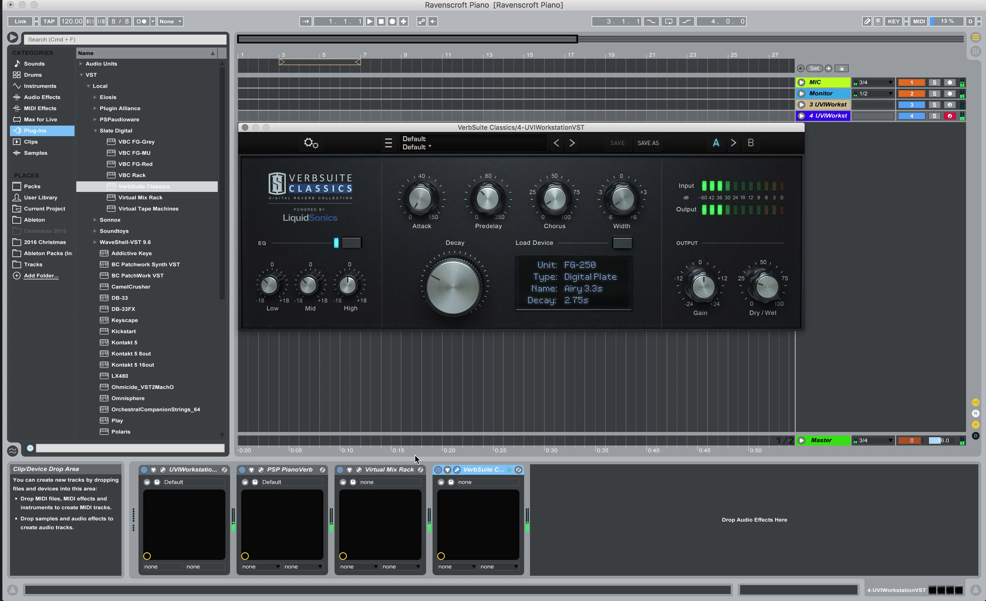
Step: Compare the piano with VerbSuite Classics off and on, set its dry/wet mix to about 28%, and close its window
{"action": "left_click", "coordinate": [438, 470]}
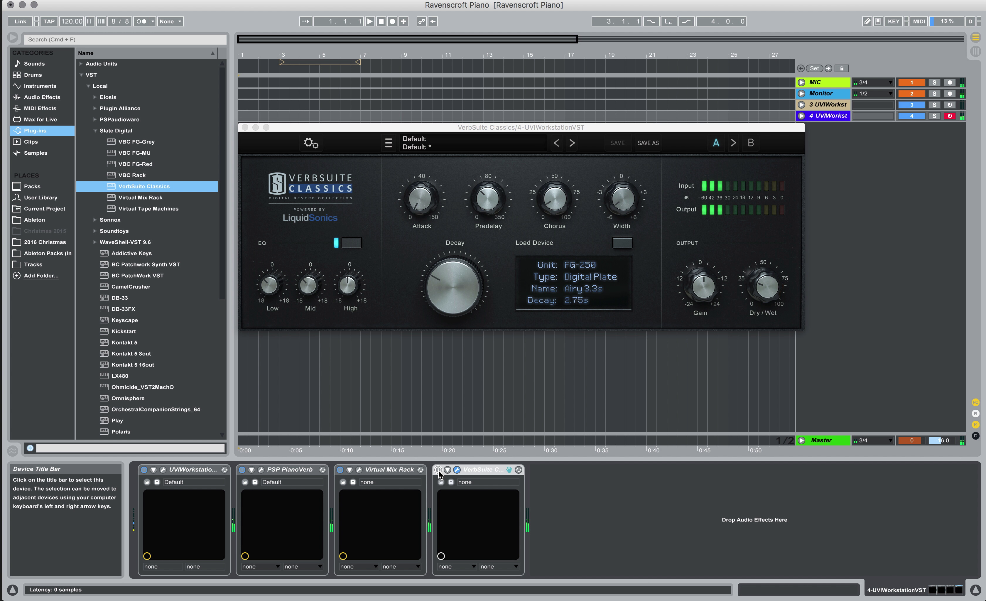
{"action": "left_click", "coordinate": [438, 470]}
{"action": "left_click", "coordinate": [764, 284]}
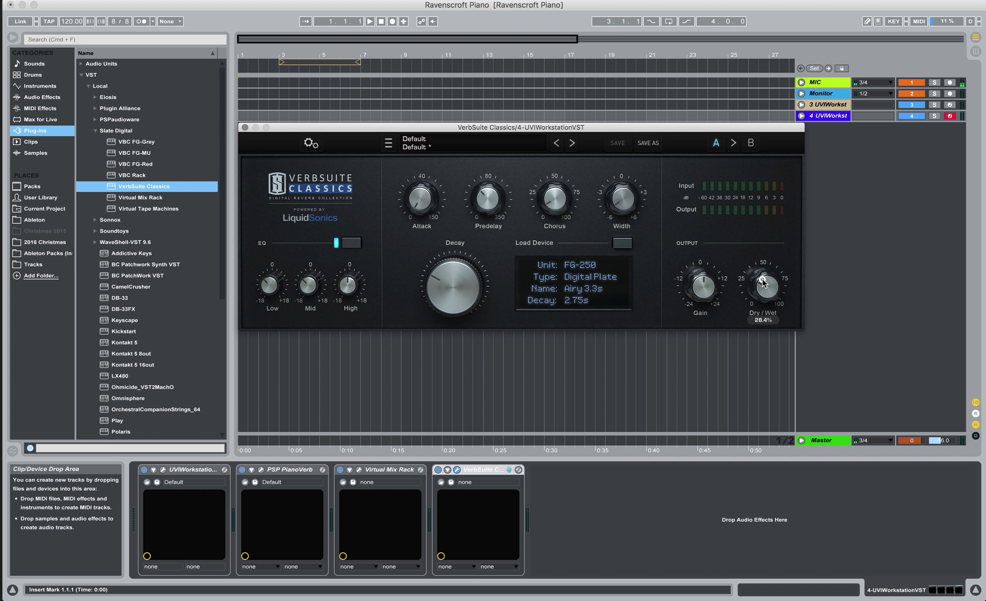
{"action": "left_click_drag", "start_coordinate": [762, 281], "coordinate": [763, 281]}
{"action": "left_click", "coordinate": [245, 128]}
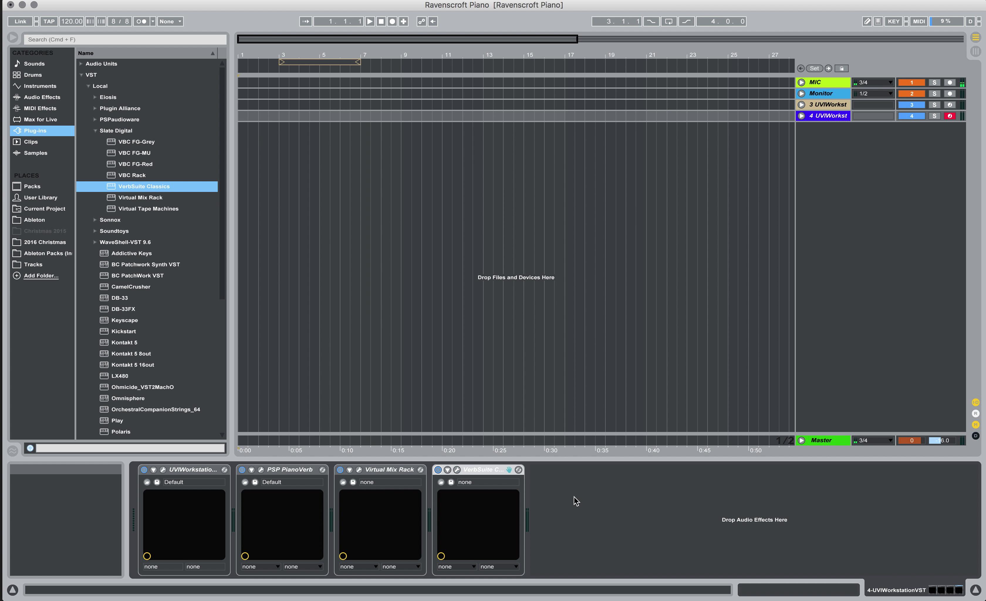
Step: Group PSP PianoVerb, Virtual Mix Rack and VerbSuite Classics into an audio effect rack and compare the piano with the rack off and on
{"action": "left_click", "coordinate": [590, 528]}
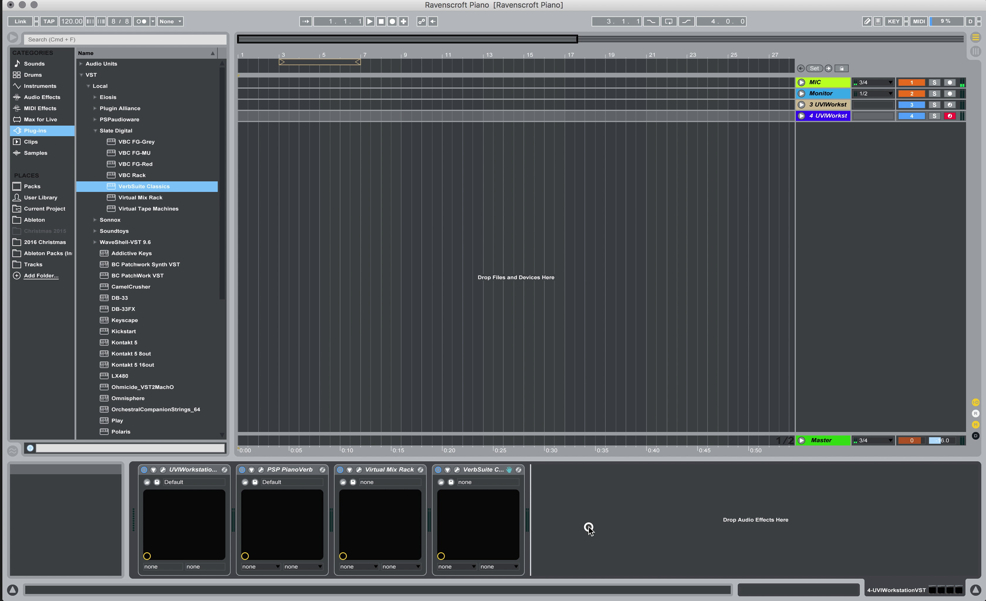
{"action": "left_click", "coordinate": [275, 469]}
{"action": "key", "text": "shift+Right"}
{"action": "key", "text": "shift+Right"}
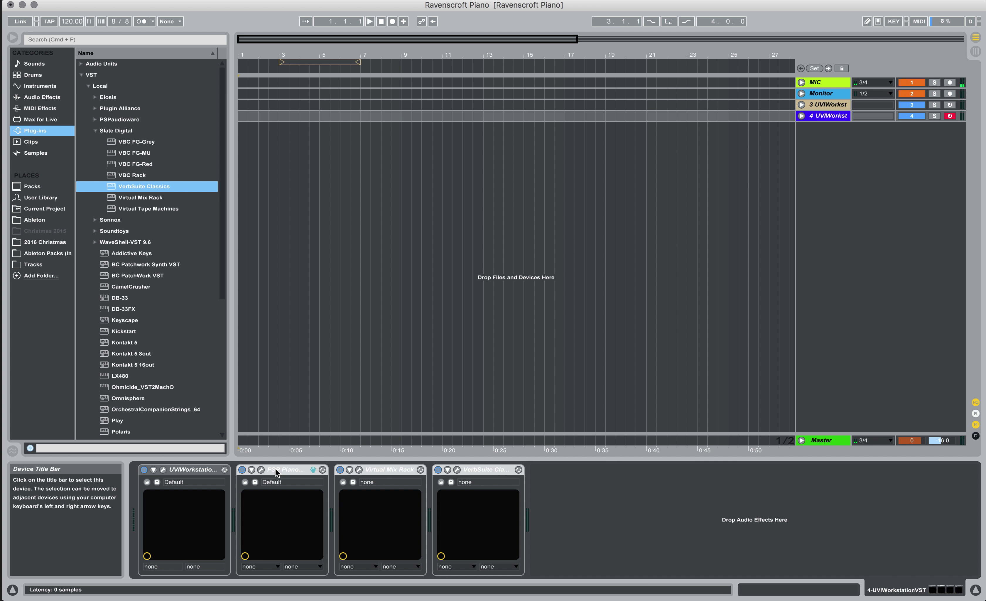
{"action": "key", "text": "super+g"}
{"action": "left_click", "coordinate": [243, 470]}
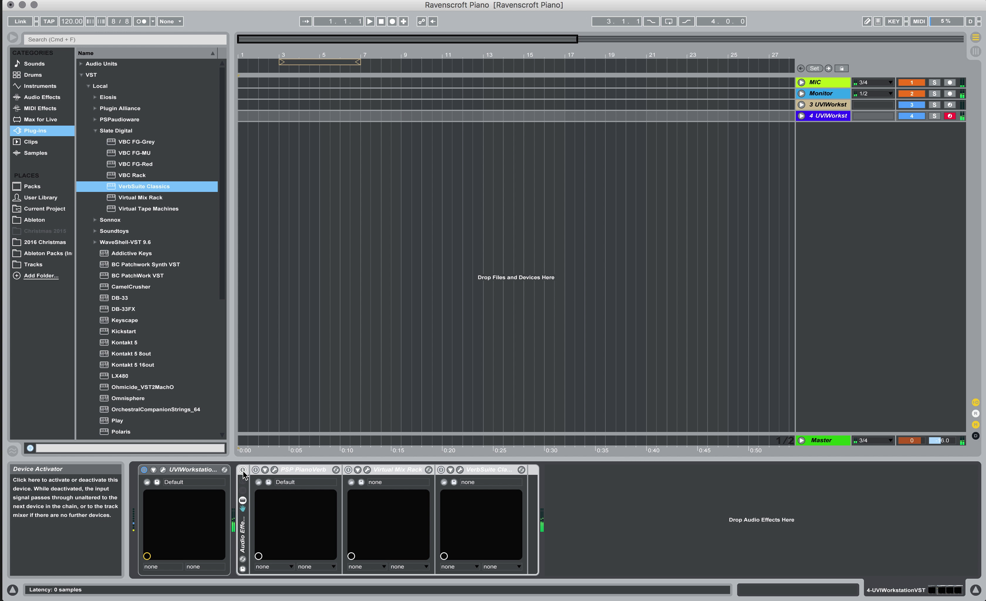
{"action": "left_click", "coordinate": [243, 470]}
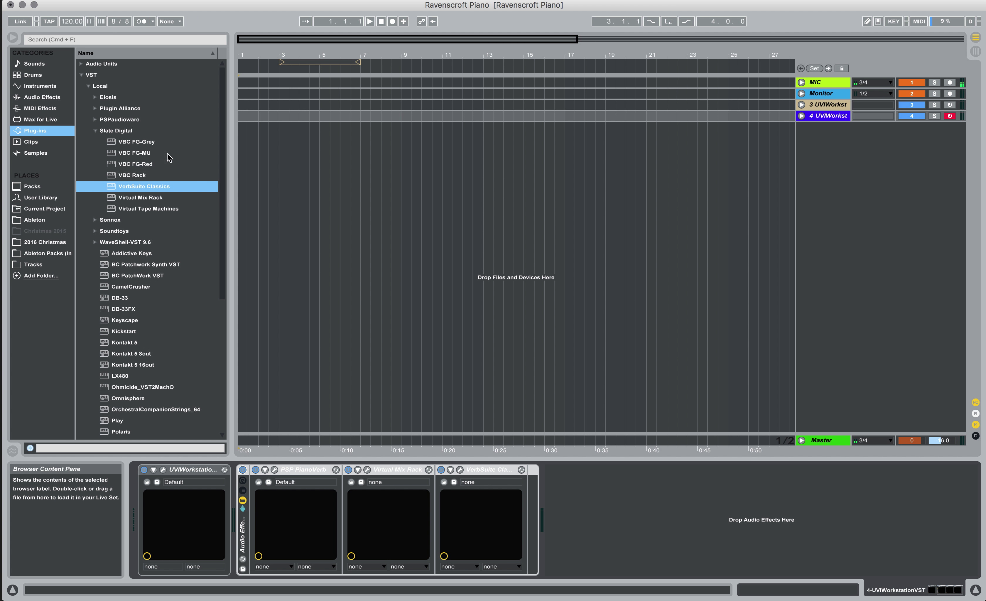
Step: Add Soundtoys EffectRack after VerbSuite Classics on the piano track
{"action": "left_click_drag", "start_coordinate": [115, 216], "coordinate": [116, 218]}
{"action": "key", "text": "Down"}
{"action": "key", "text": "Right"}
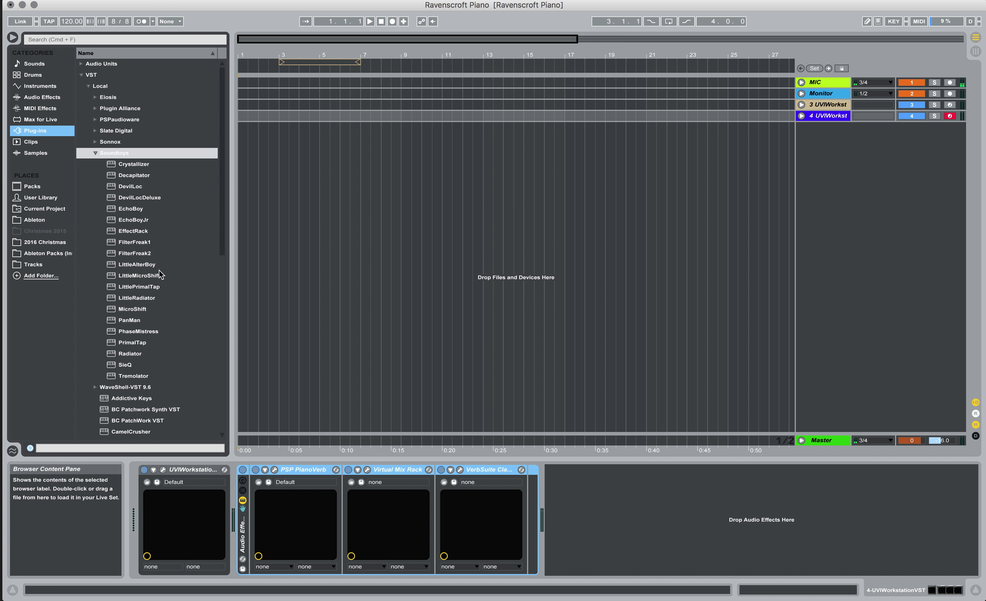
{"action": "left_click_drag", "start_coordinate": [144, 232], "coordinate": [522, 497]}
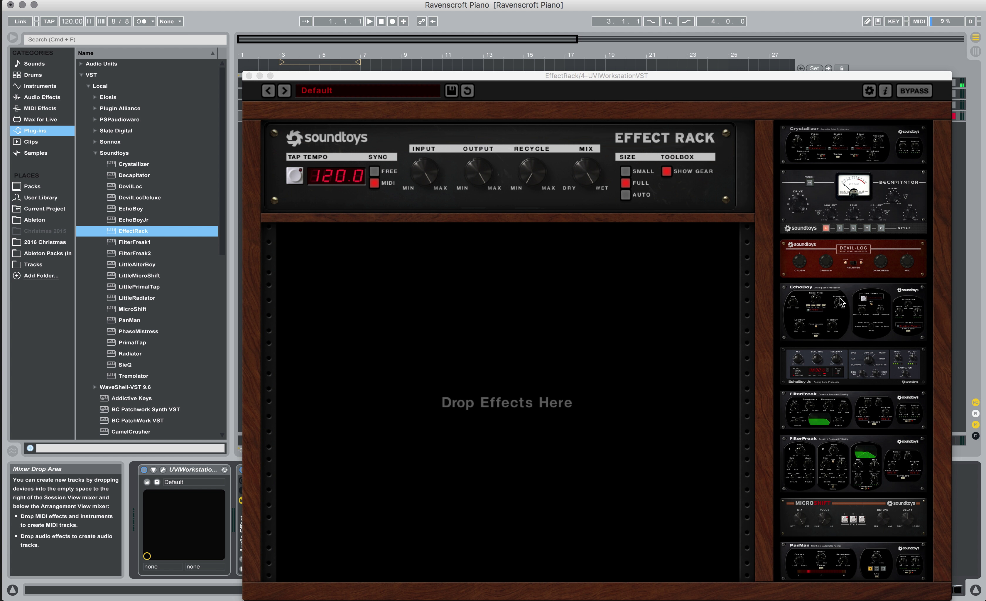
Step: Add EchoBoy to the empty effect rack and set its echo style to Master Tape after comparing it with Studio Tape
{"action": "left_click_drag", "start_coordinate": [840, 301], "coordinate": [558, 308]}
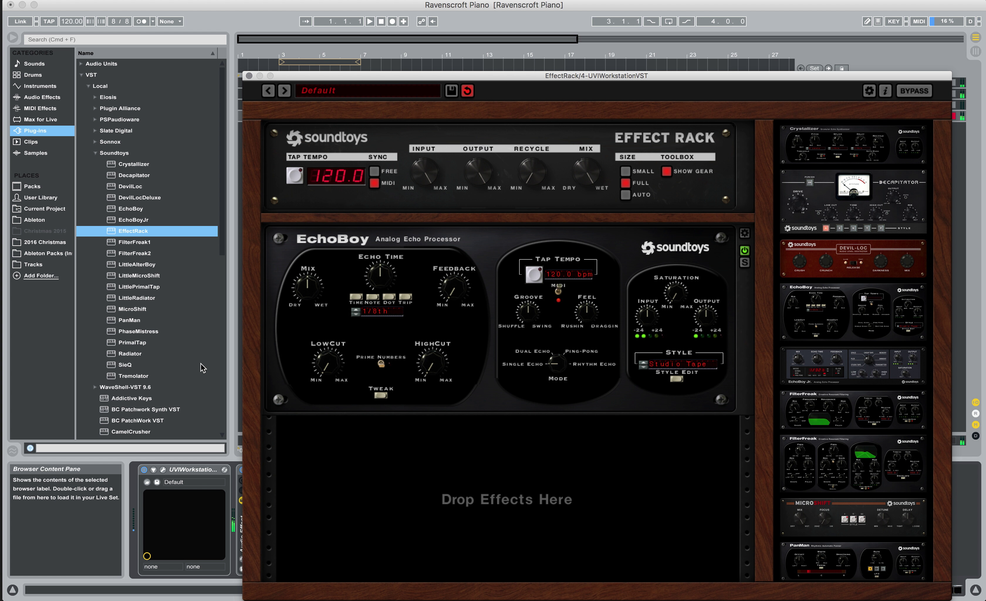
{"action": "left_click", "coordinate": [691, 366]}
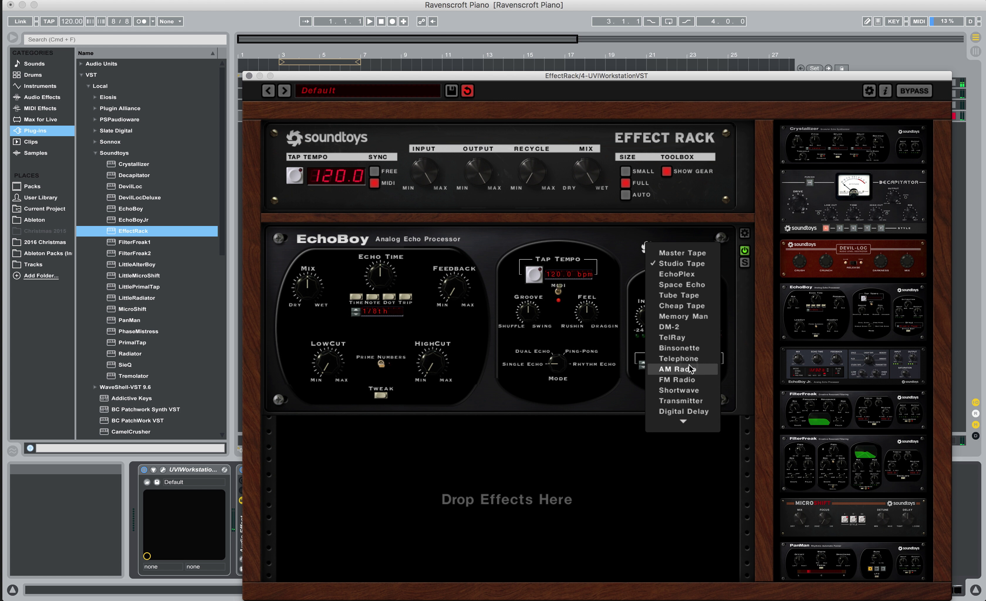
{"action": "left_click", "coordinate": [681, 253]}
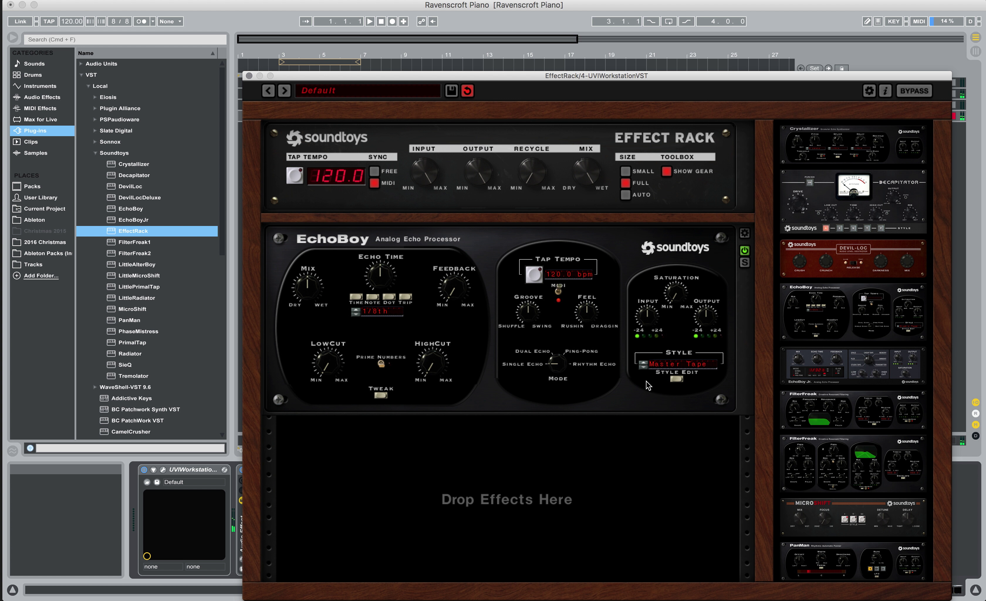
{"action": "left_click", "coordinate": [671, 367]}
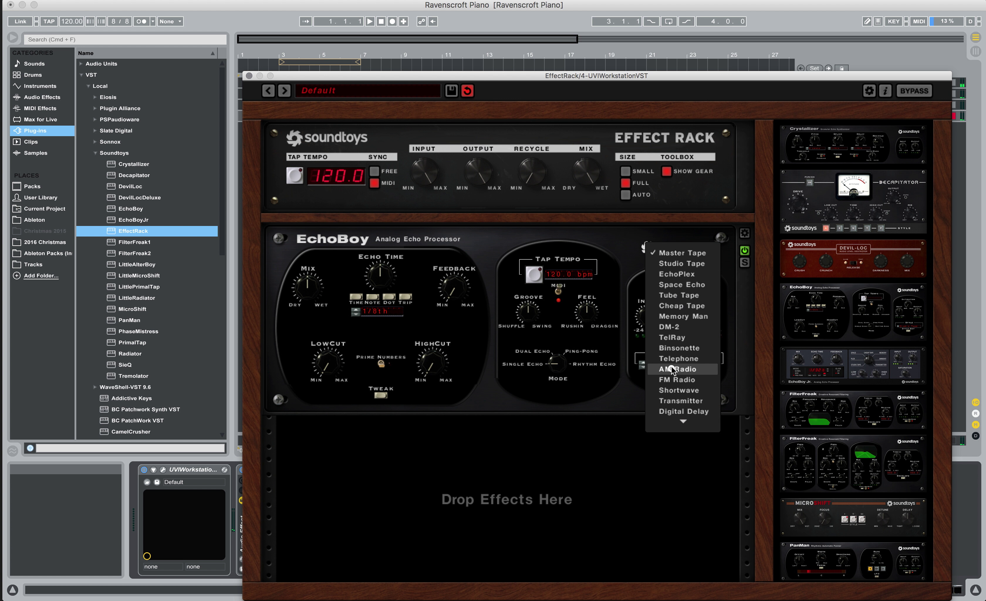
{"action": "left_click", "coordinate": [684, 264]}
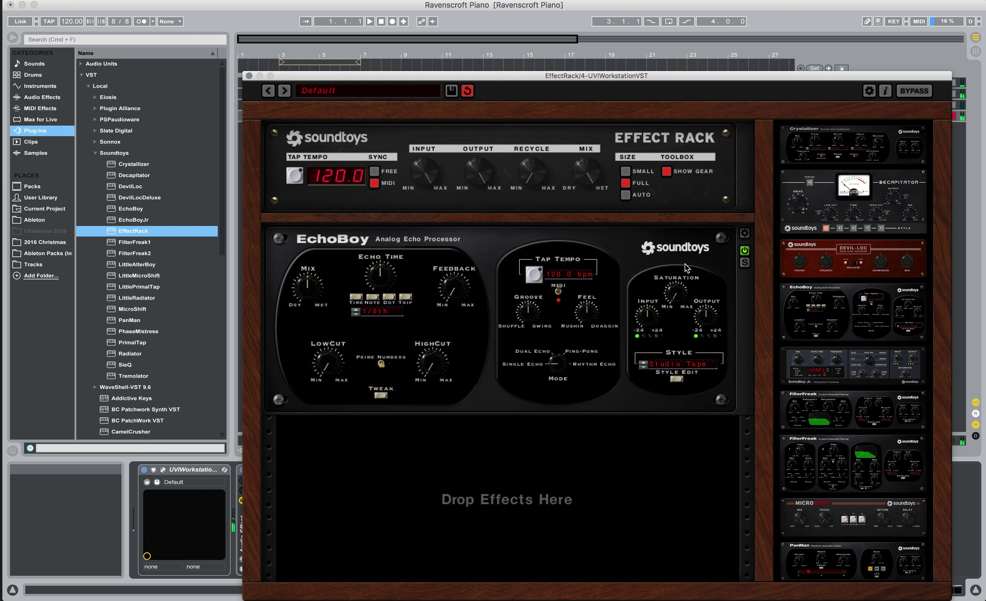
{"action": "left_click", "coordinate": [682, 364]}
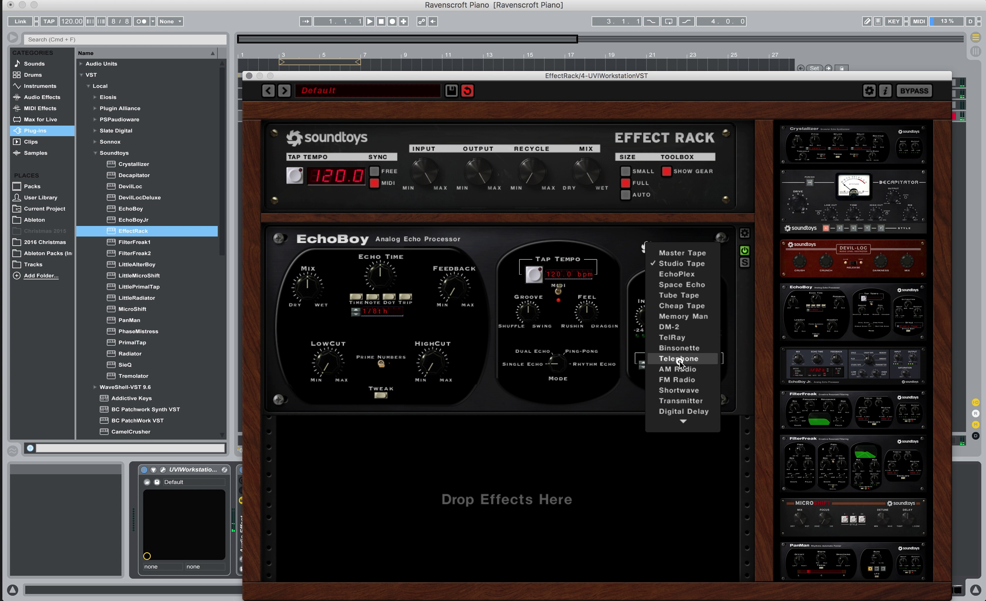
{"action": "left_click", "coordinate": [680, 254]}
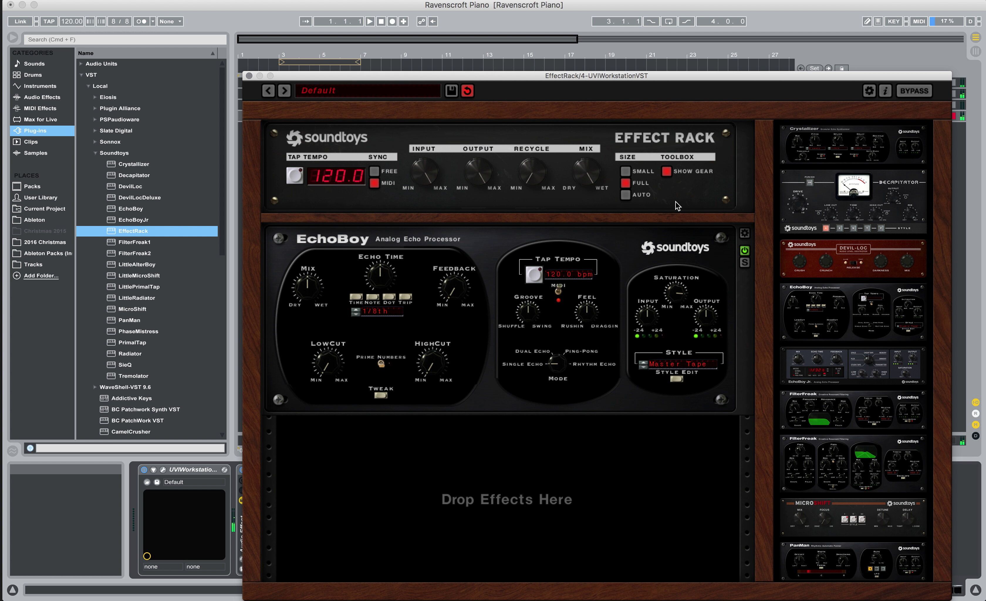
Step: Adjust EchoBoy's saturation, feedback, low cut and high cut by ear to shape the echo's tone
{"action": "left_click_drag", "start_coordinate": [672, 287], "coordinate": [672, 282]}
{"action": "left_click_drag", "start_coordinate": [454, 280], "coordinate": [457, 271]}
{"action": "left_click_drag", "start_coordinate": [325, 366], "coordinate": [323, 341]}
{"action": "left_click_drag", "start_coordinate": [325, 356], "coordinate": [324, 366]}
{"action": "left_click_drag", "start_coordinate": [324, 368], "coordinate": [325, 369]}
{"action": "left_click_drag", "start_coordinate": [428, 365], "coordinate": [423, 289]}
{"action": "left_click_drag", "start_coordinate": [428, 372], "coordinate": [426, 340]}
{"action": "left_click_drag", "start_coordinate": [425, 340], "coordinate": [428, 352]}
Step: Set EchoBoy's mix by ear to a mostly dry blend so the echo sits behind the piano
{"action": "left_click_drag", "start_coordinate": [306, 280], "coordinate": [319, 294]}
{"action": "left_click_drag", "start_coordinate": [308, 287], "coordinate": [305, 276]}
{"action": "left_click_drag", "start_coordinate": [302, 287], "coordinate": [305, 283]}
{"action": "left_click", "coordinate": [304, 282]}
{"action": "left_click_drag", "start_coordinate": [304, 282], "coordinate": [305, 282]}
{"action": "left_click_drag", "start_coordinate": [304, 281], "coordinate": [307, 285]}
Step: Add Radiator below EchoBoy and audition it by toggling its noisy/clean switch and turning the module off and on
{"action": "scroll", "coordinate": [862, 374], "scroll_direction": "down", "scroll_amount": 5}
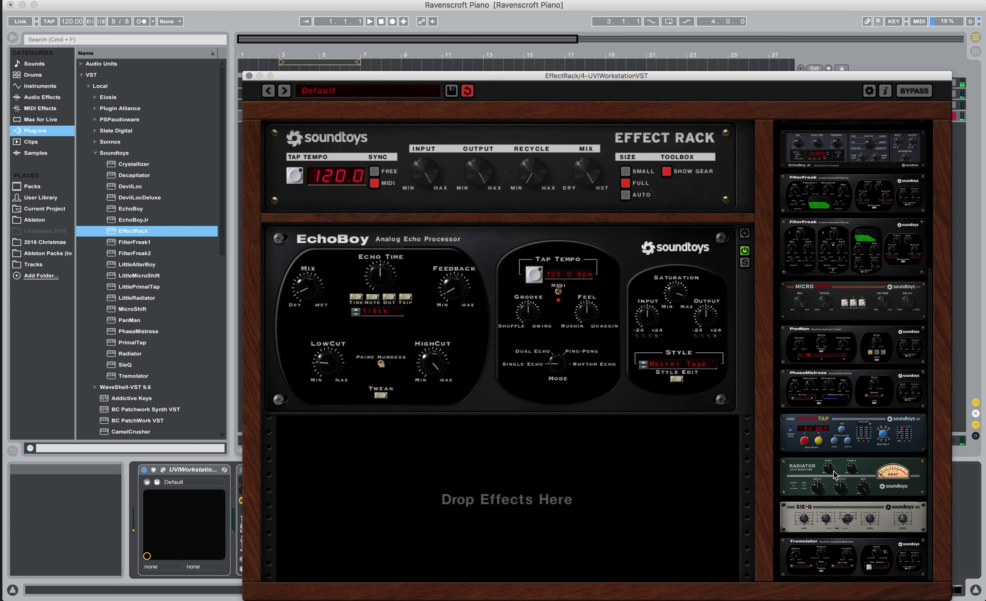
{"action": "left_click_drag", "start_coordinate": [833, 474], "coordinate": [511, 456]}
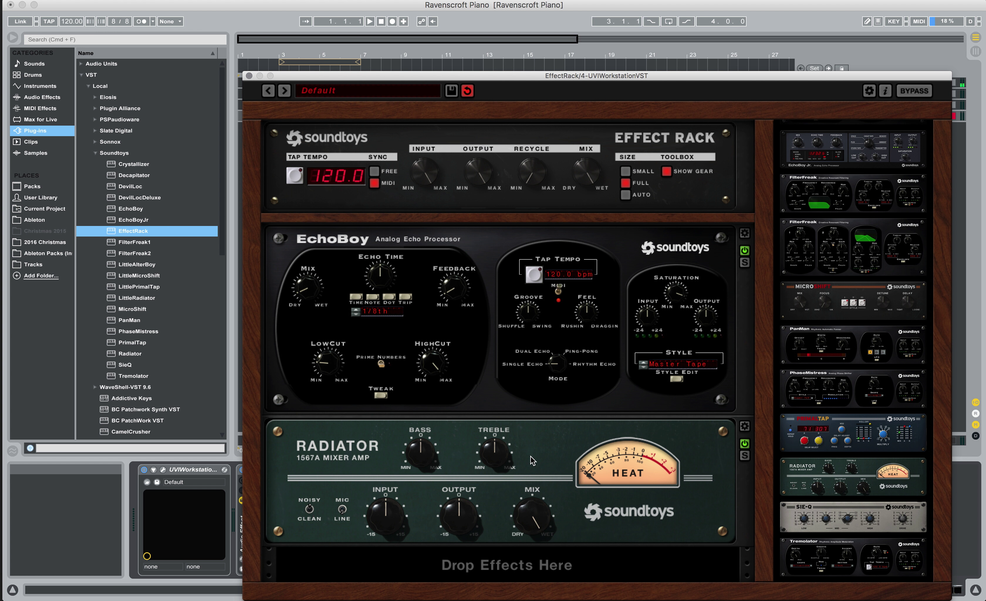
{"action": "left_click", "coordinate": [310, 508]}
{"action": "left_click", "coordinate": [310, 509]}
{"action": "left_click", "coordinate": [744, 444]}
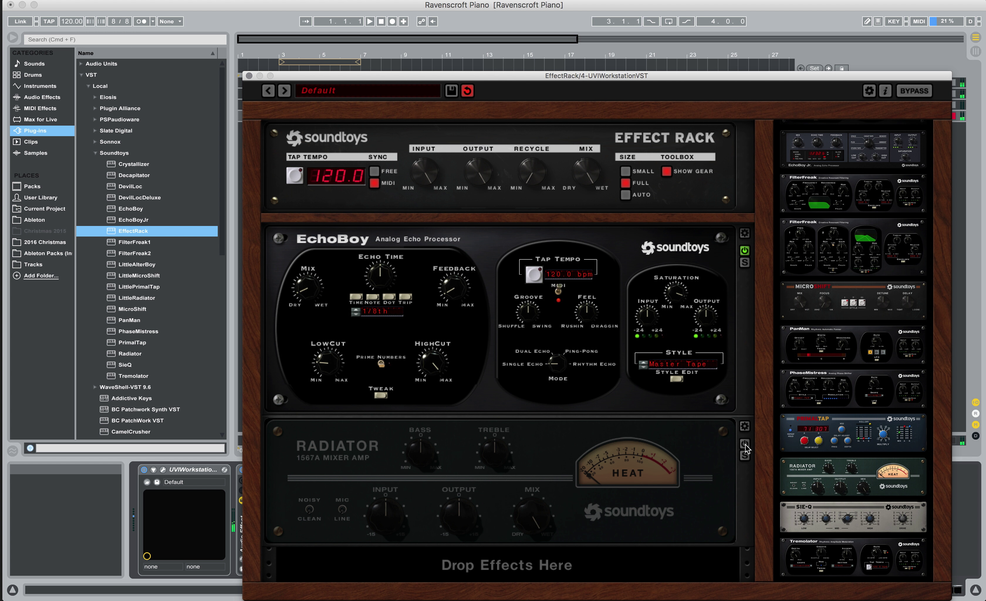
{"action": "left_click", "coordinate": [745, 444]}
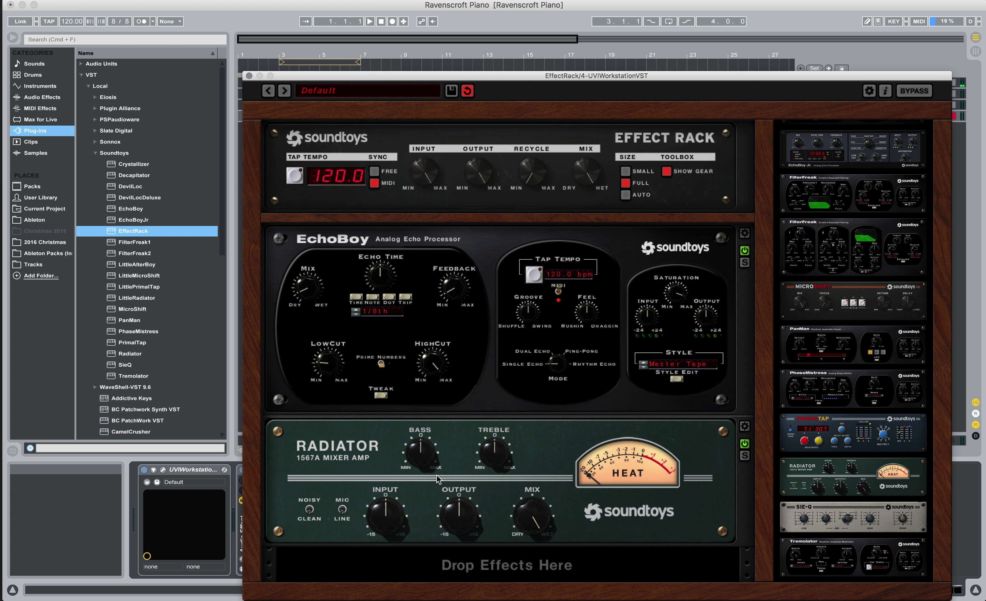
Step: Raise Radiator's bass and treble slightly, compare the piano with EffectRack bypassed and active, and close its window
{"action": "left_click_drag", "start_coordinate": [424, 457], "coordinate": [424, 450]}
{"action": "left_click_drag", "start_coordinate": [498, 449], "coordinate": [499, 451]}
{"action": "left_click_drag", "start_coordinate": [847, 74], "coordinate": [804, 20]}
{"action": "left_click", "coordinate": [874, 36]}
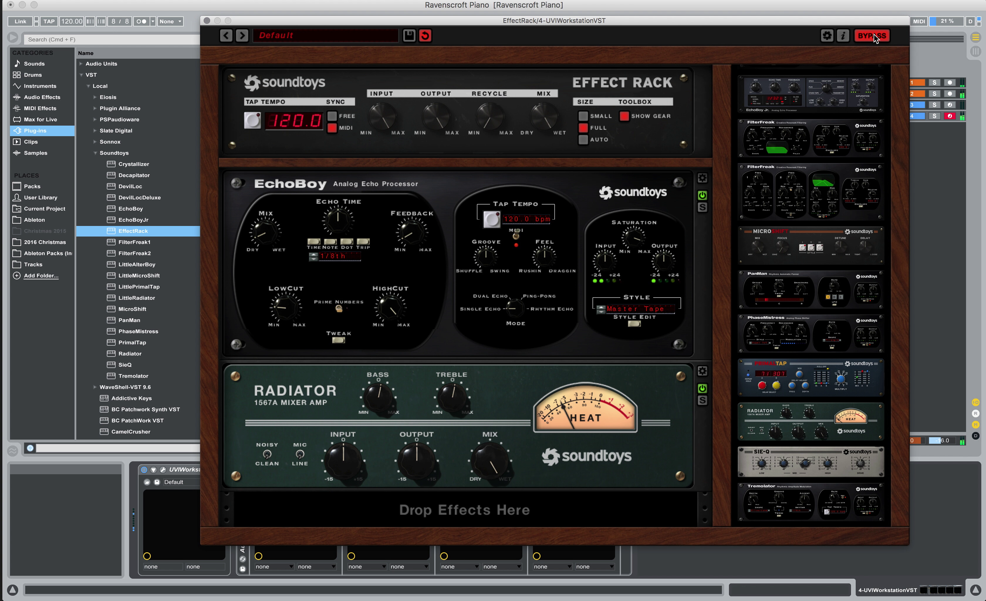
{"action": "left_click", "coordinate": [874, 34]}
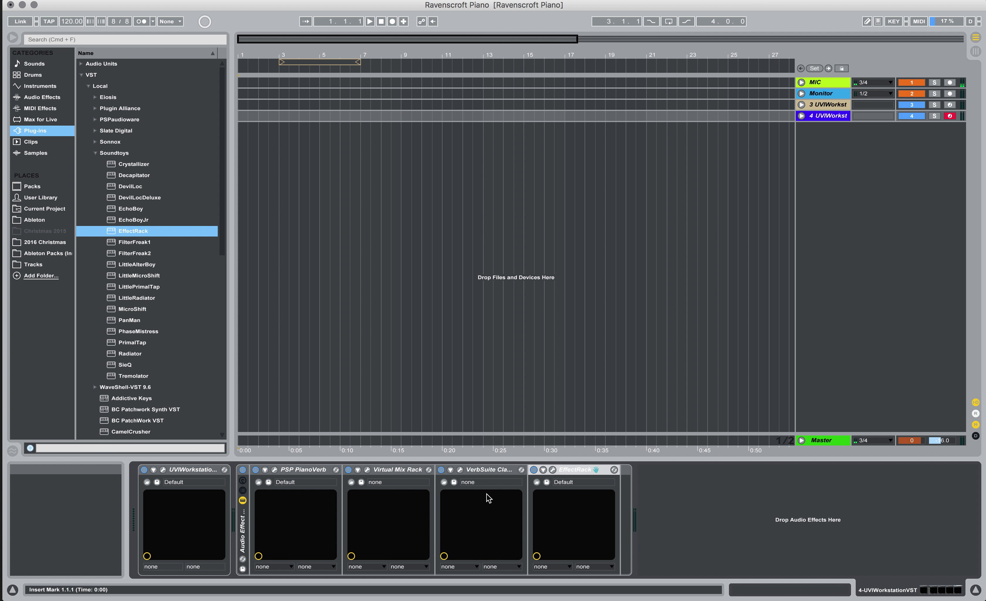
{"action": "left_click", "coordinate": [206, 20]}
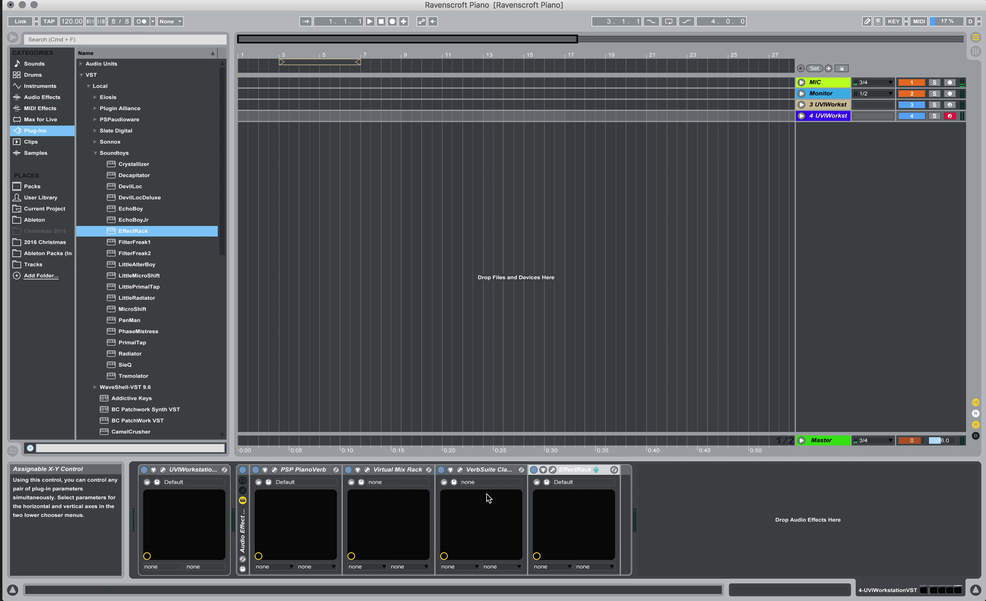
Step: Open Virtual Mix Rack and review its module chain from FG-73 through to the FG-401 compressor
{"action": "left_click", "coordinate": [298, 470]}
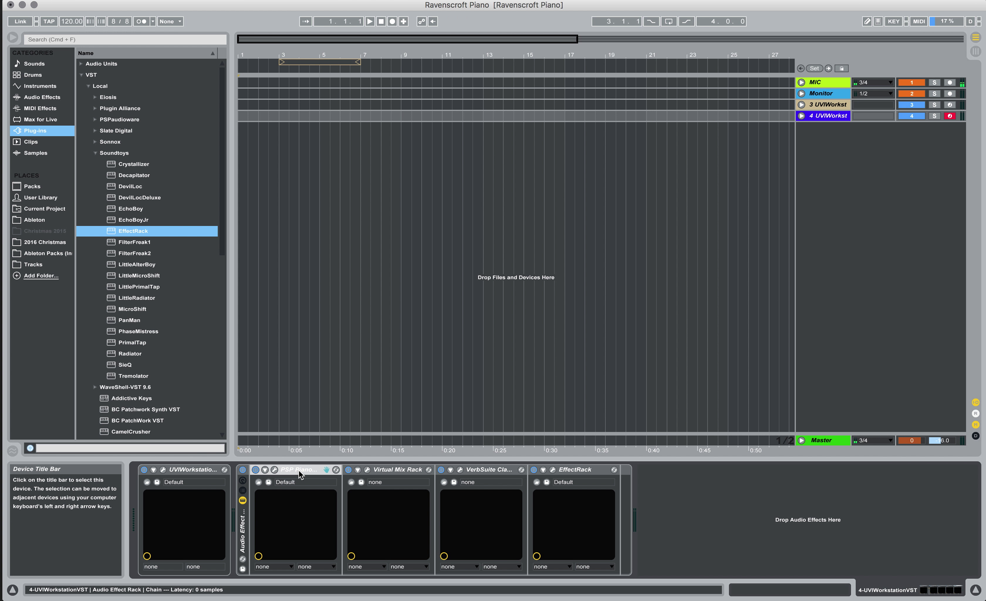
{"action": "left_click", "coordinate": [367, 470]}
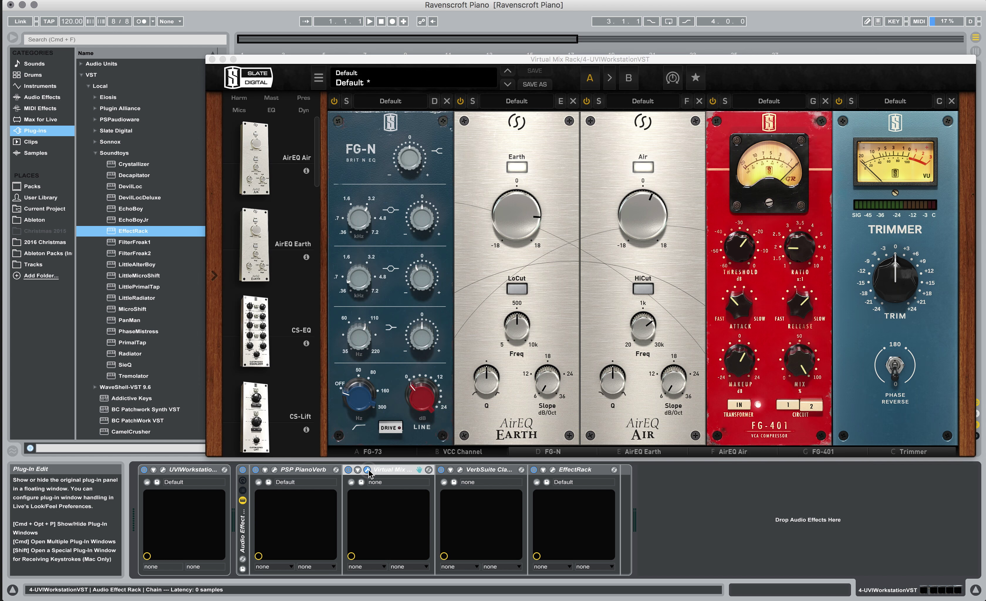
{"action": "left_click", "coordinate": [380, 451]}
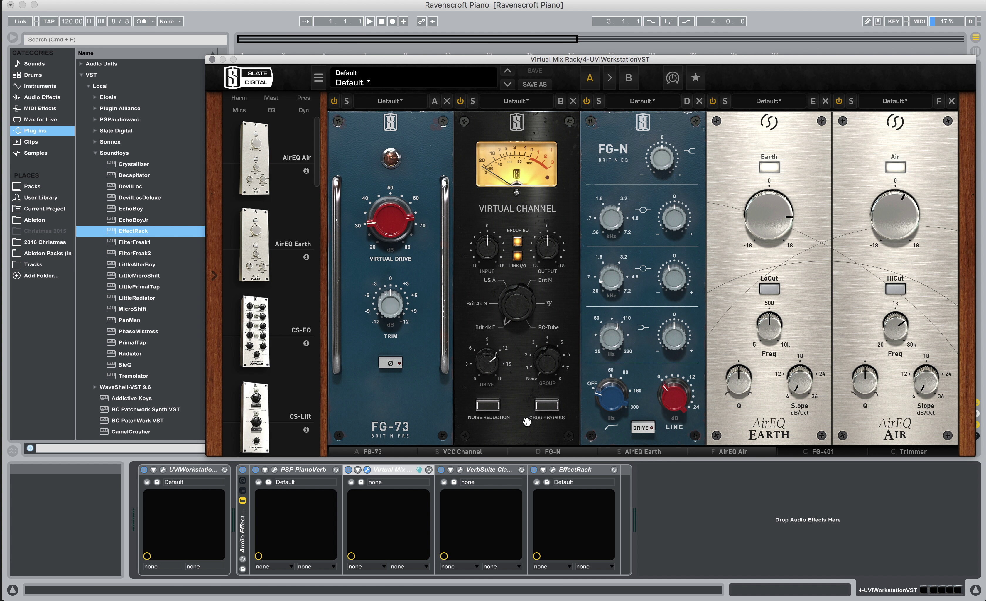
{"action": "left_click", "coordinate": [823, 451]}
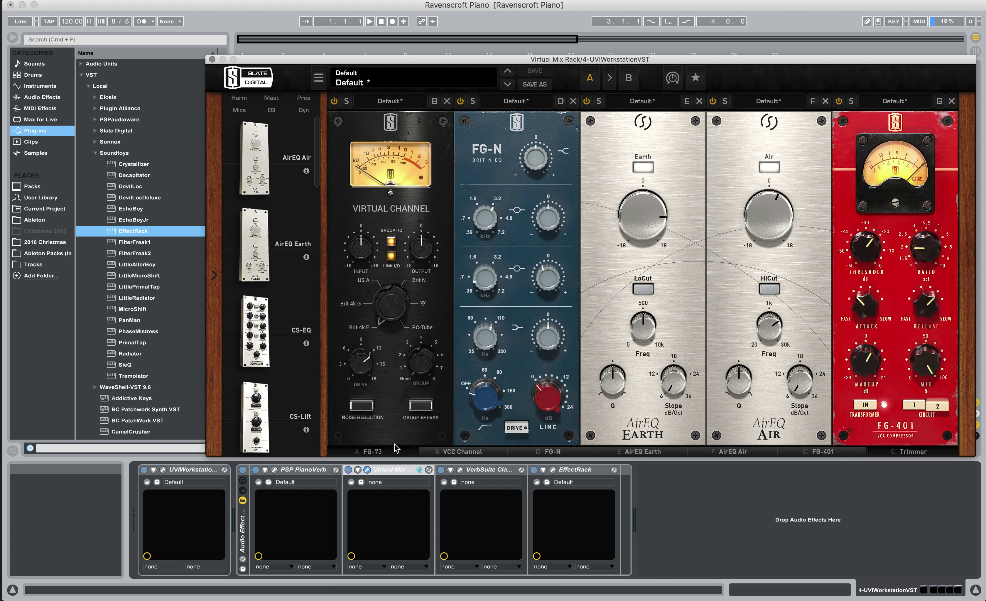
Step: Open VerbSuite Classics and fine-tune its dry/wet mix while playing the piano
{"action": "left_click", "coordinate": [479, 470]}
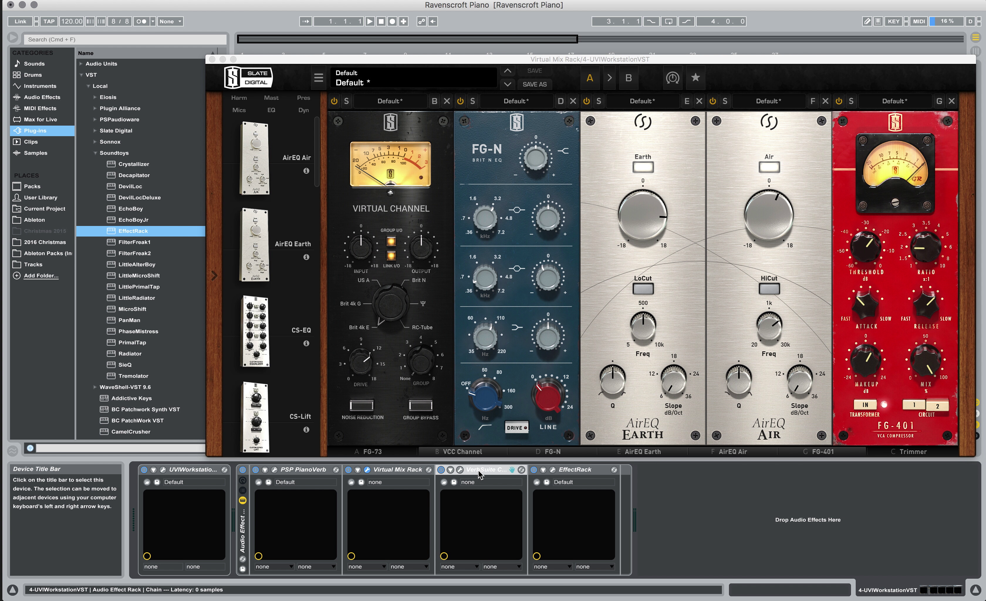
{"action": "left_click", "coordinate": [460, 470]}
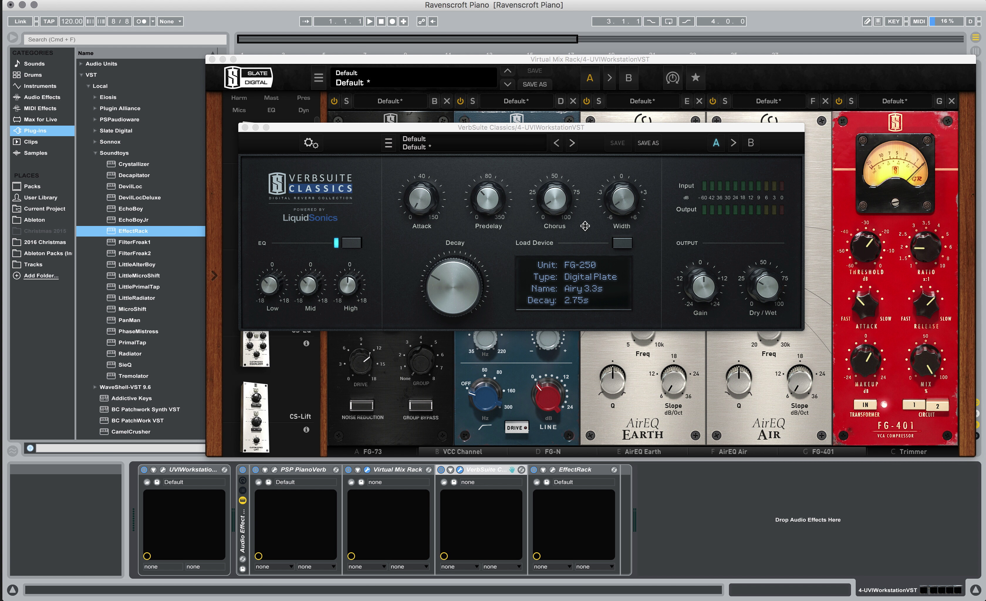
{"action": "left_click", "coordinate": [760, 284]}
{"action": "left_click_drag", "start_coordinate": [760, 284], "coordinate": [762, 280]}
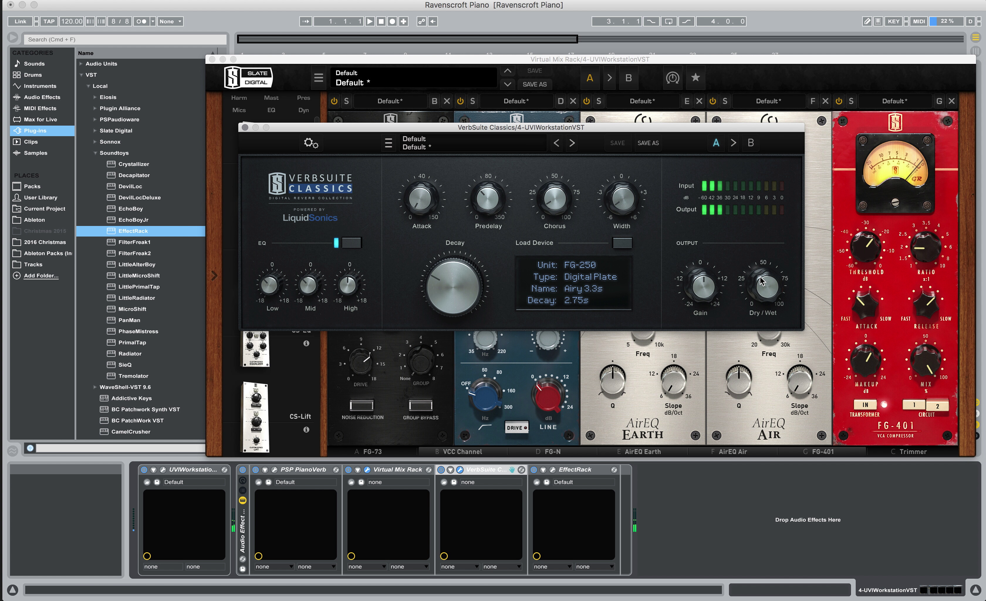
Step: Reopen EffectRack, lower EchoBoy's mix further toward dry, and close the EffectRack window
{"action": "left_click", "coordinate": [552, 469]}
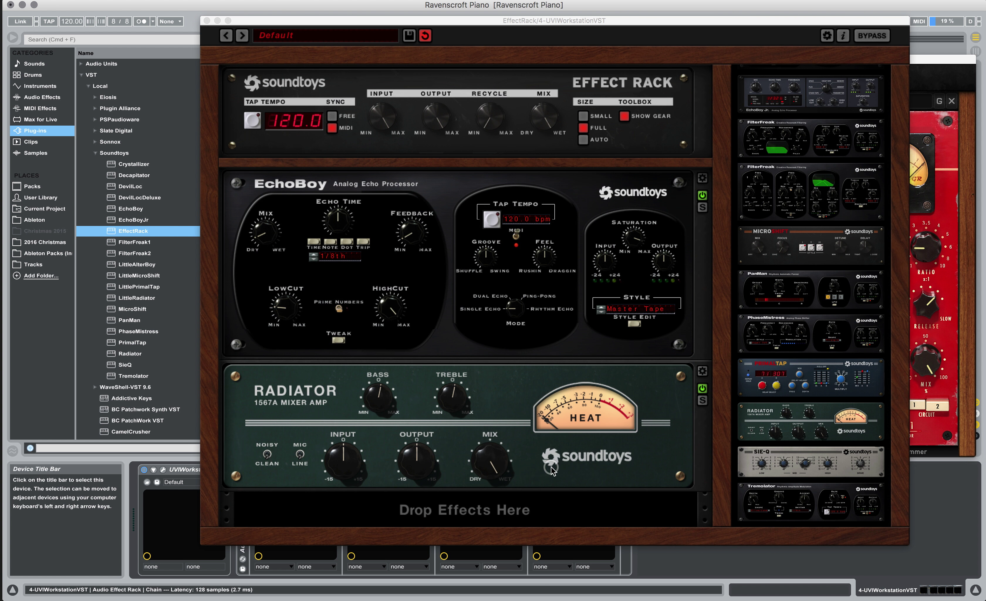
{"action": "left_click_drag", "start_coordinate": [590, 17], "coordinate": [523, 15]}
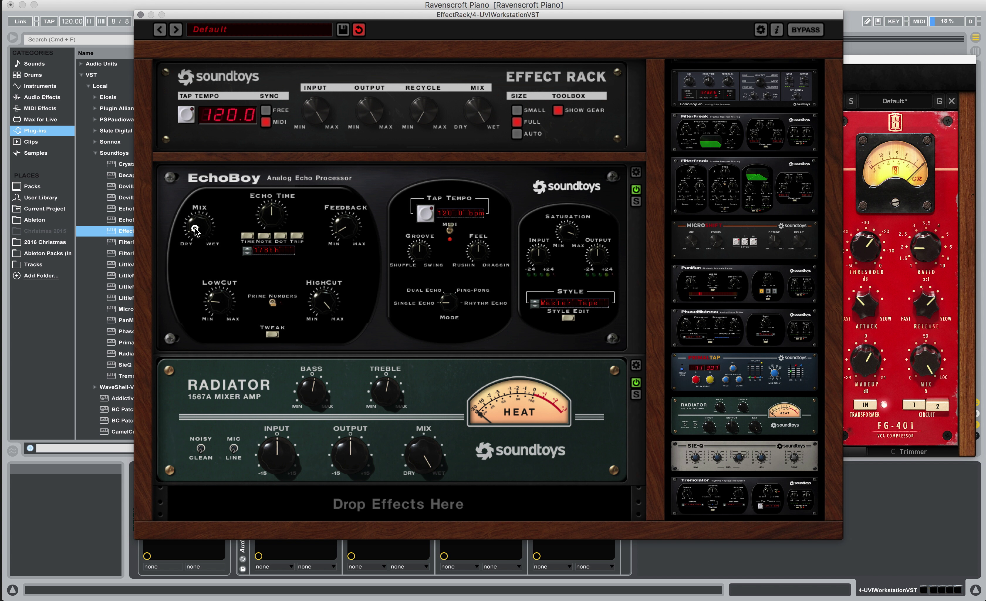
{"action": "left_click_drag", "start_coordinate": [194, 230], "coordinate": [195, 271]}
{"action": "left_click", "coordinate": [141, 14]}
Step: Close the VerbSuite Classics and Virtual Mix Rack windows and compare the piano with the whole audio effect rack off and on
{"action": "left_click", "coordinate": [245, 128]}
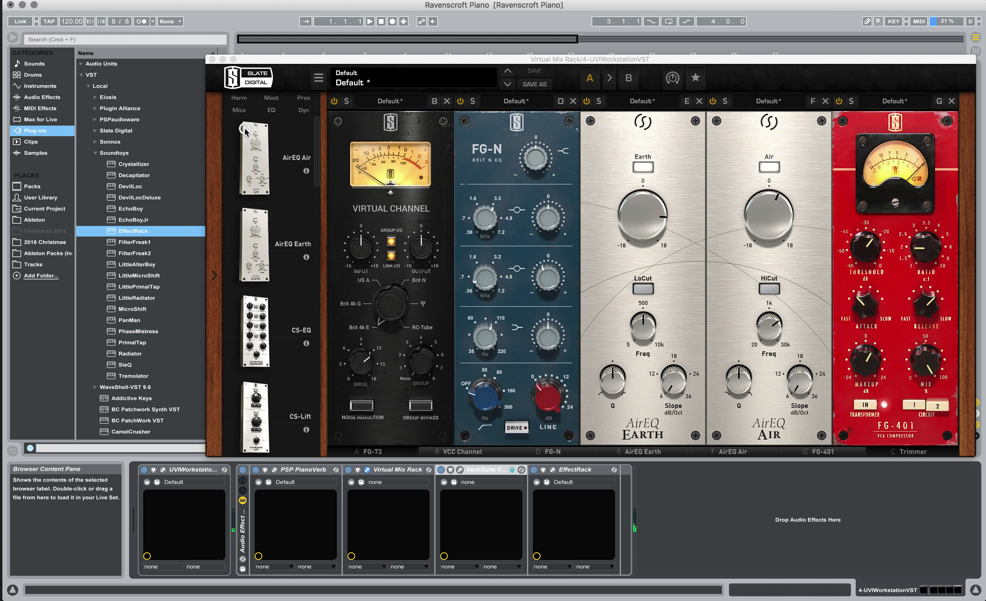
{"action": "left_click", "coordinate": [212, 59]}
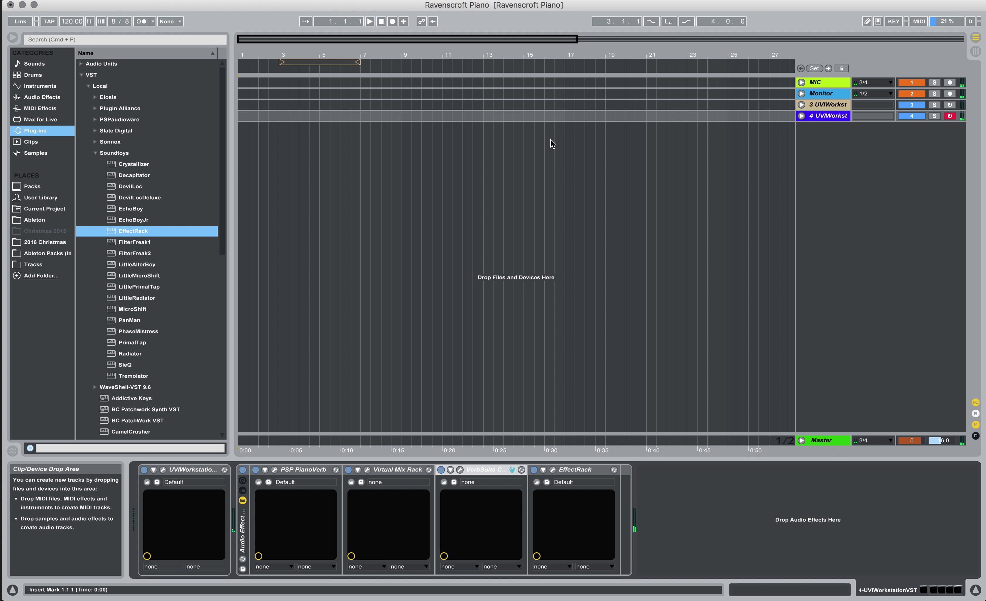
{"action": "left_click", "coordinate": [242, 469]}
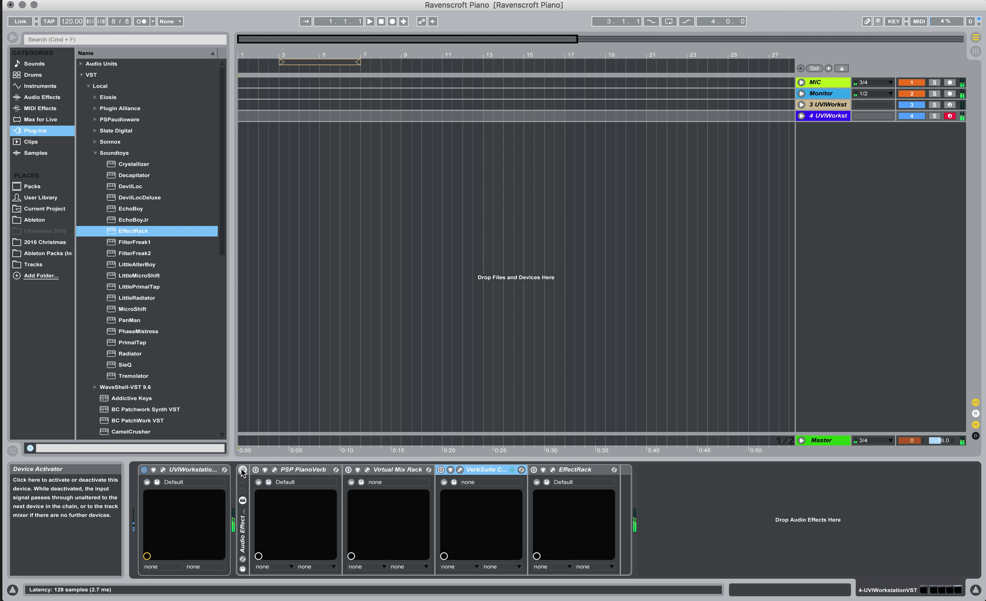
{"action": "left_click", "coordinate": [242, 470]}
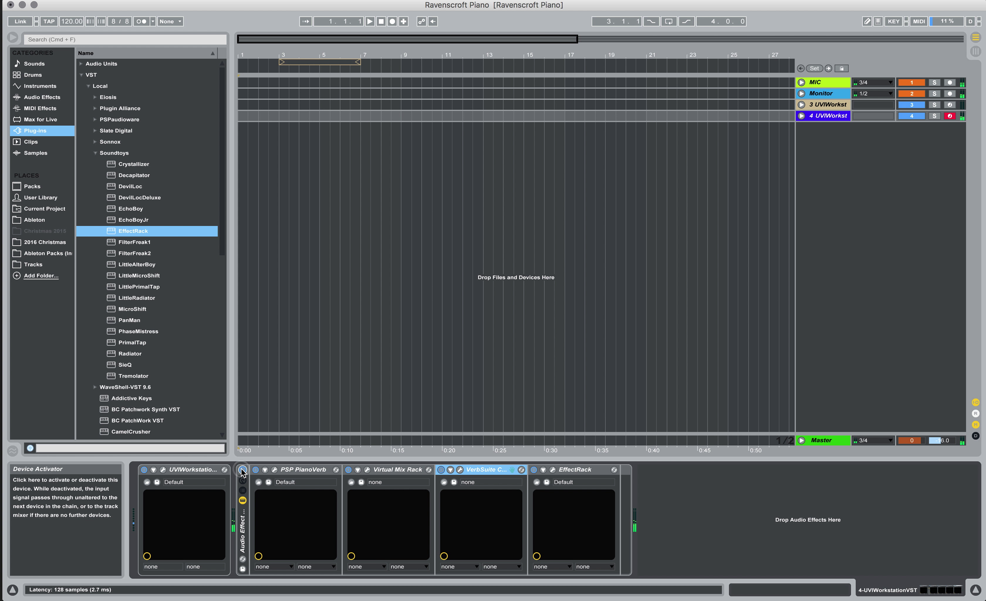